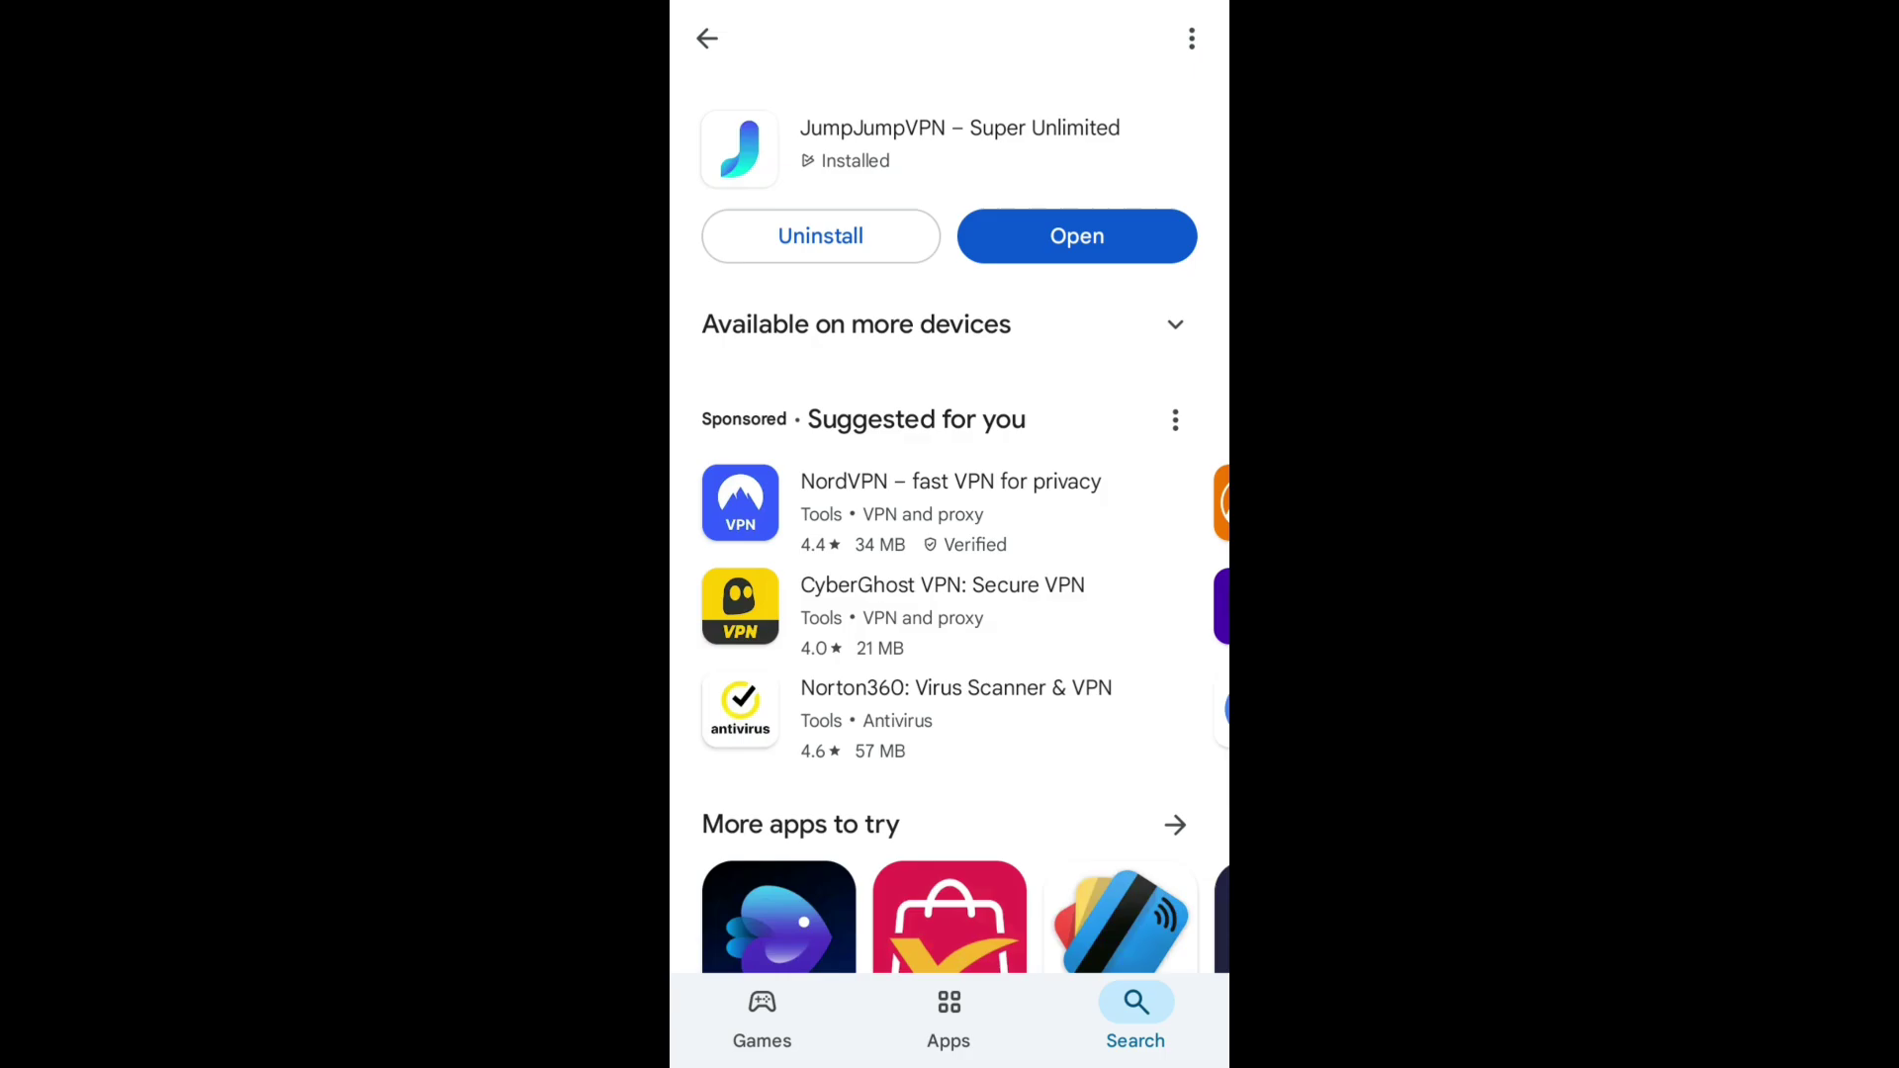
scroll(949, 493, "down", 10)
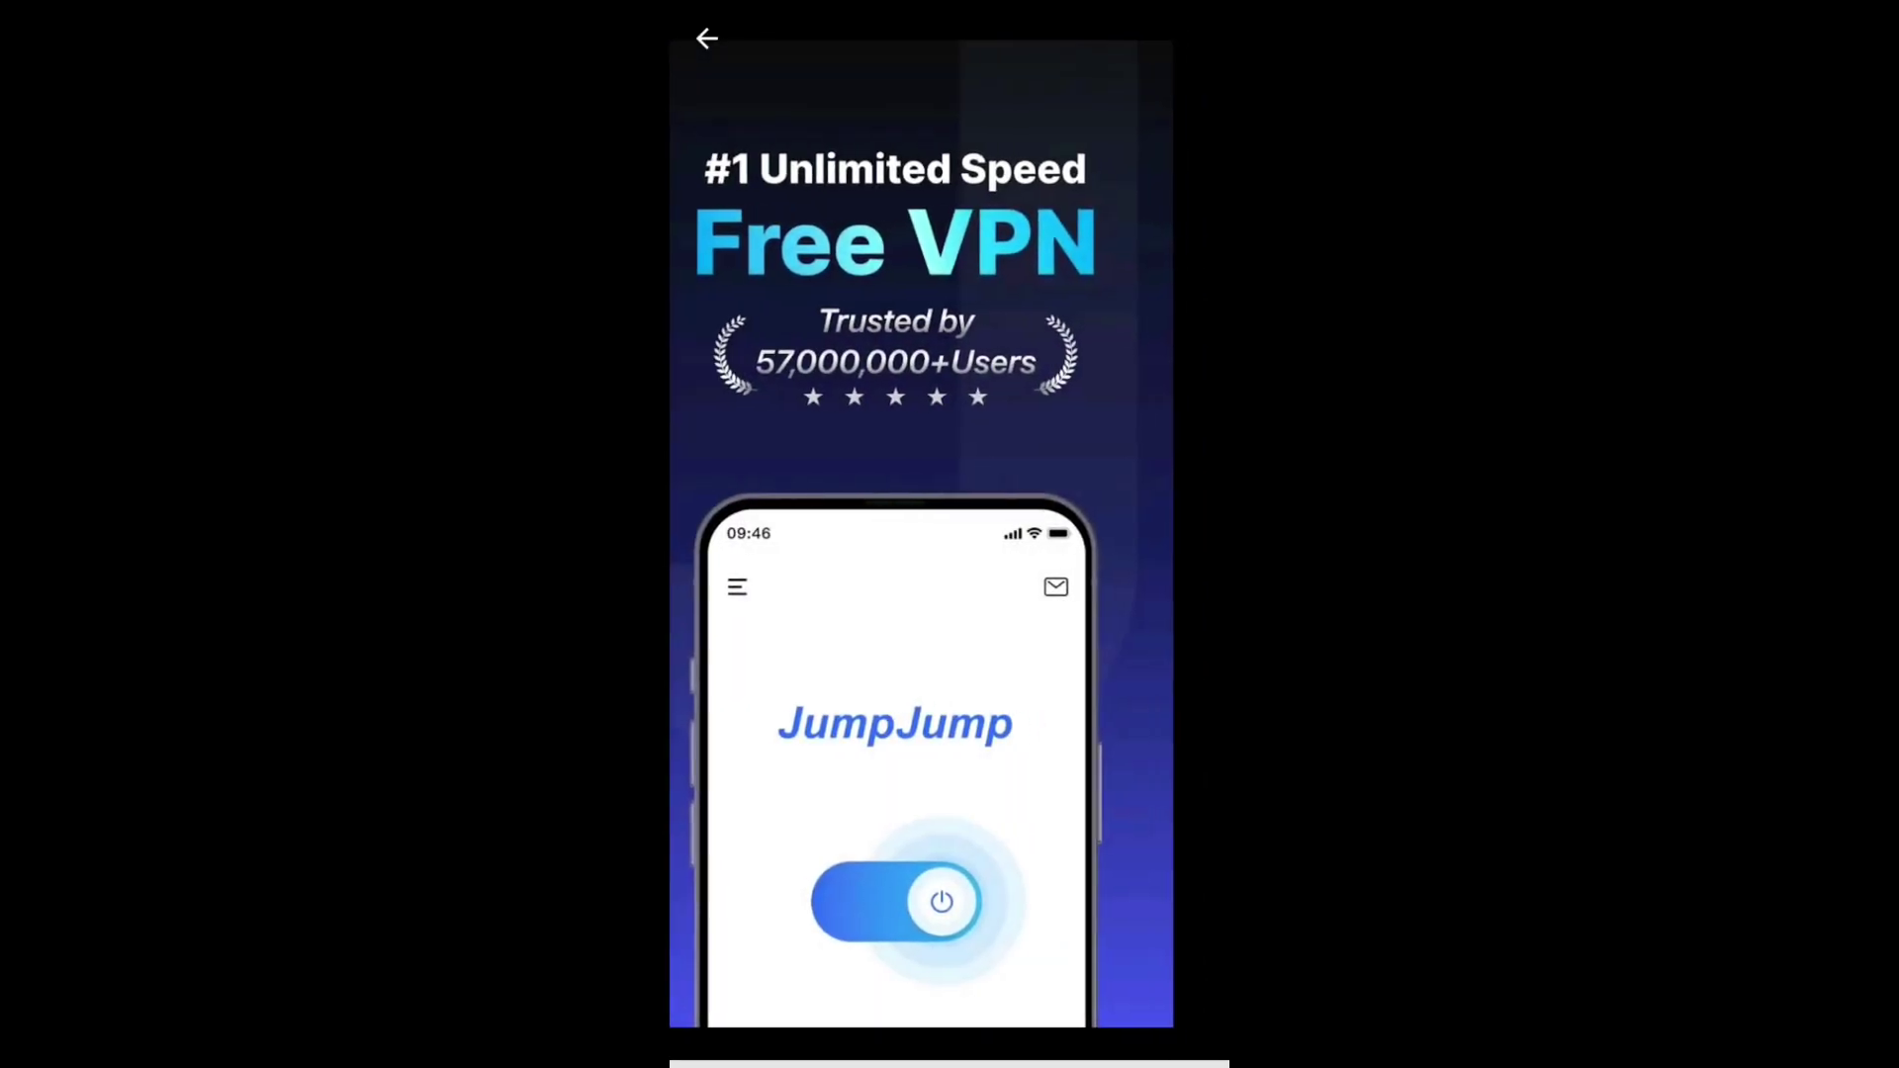
left_click_drag(1087, 593, 791, 594)
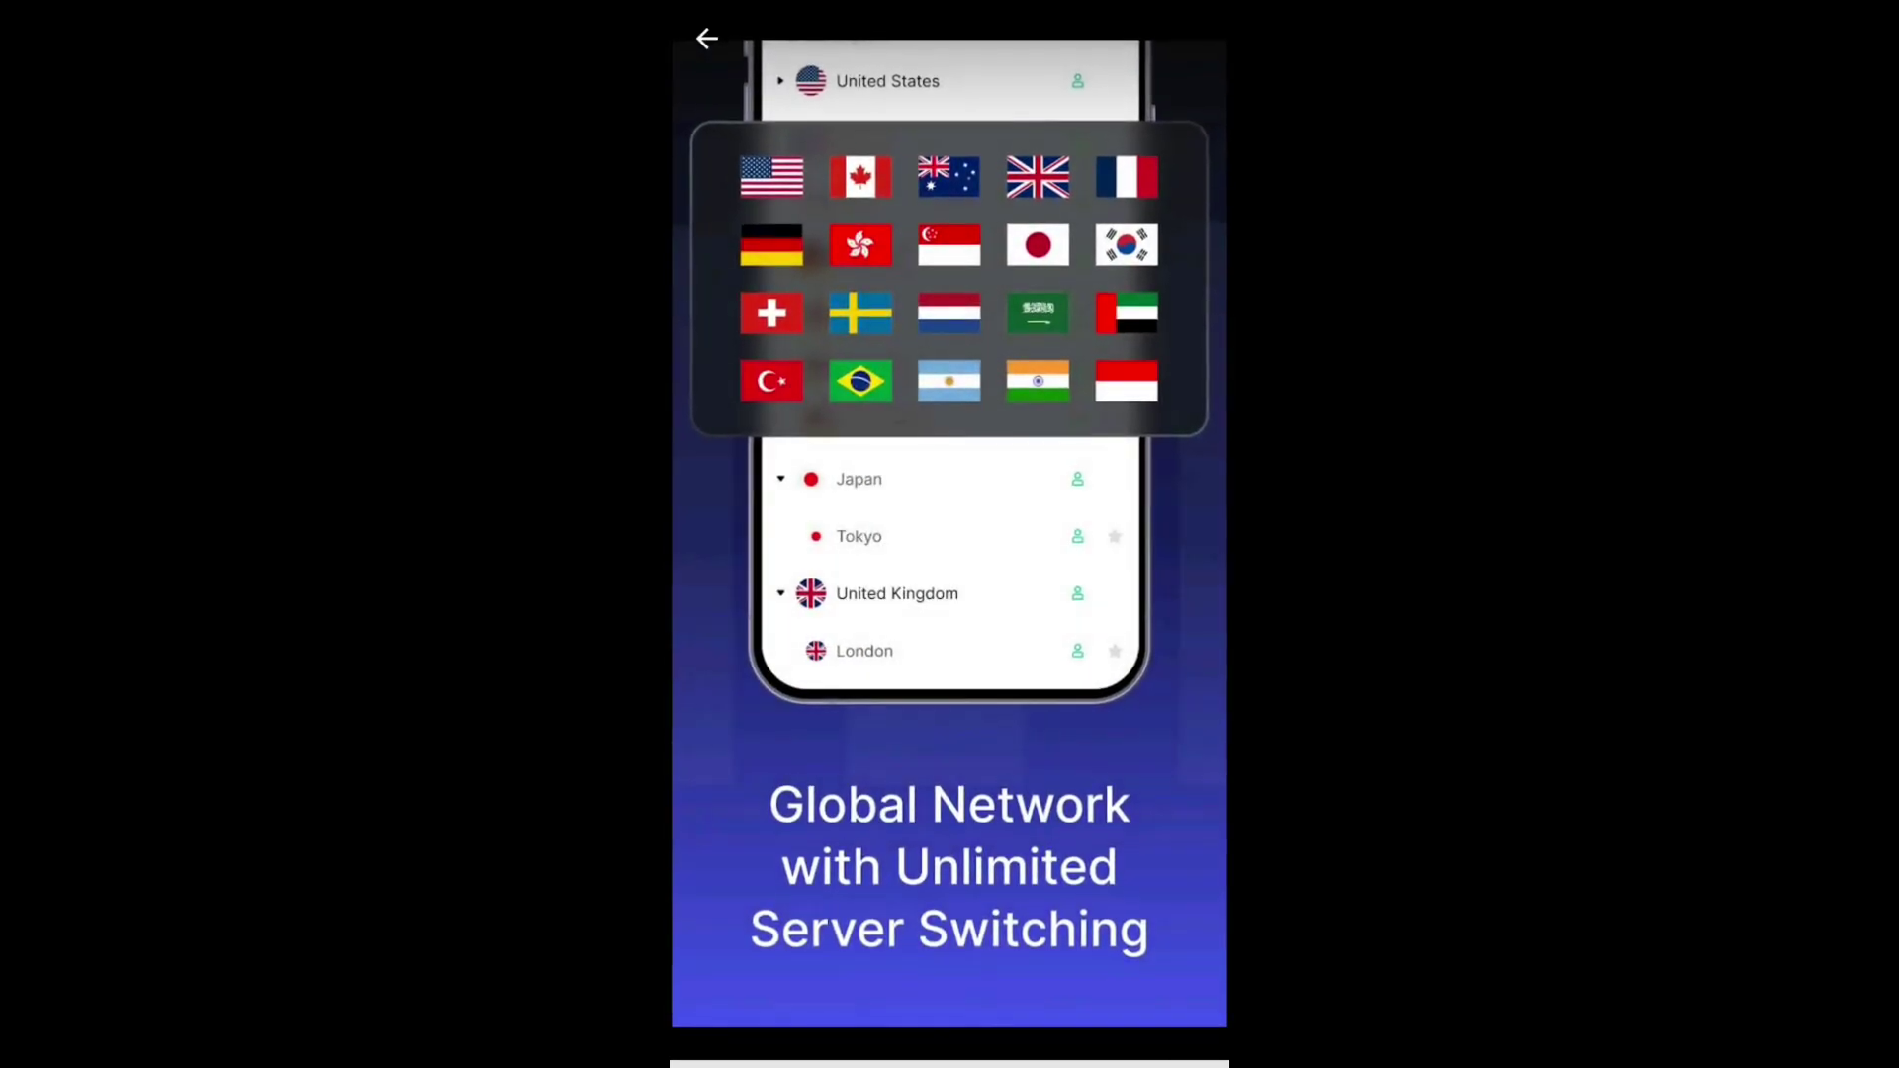
mouse_move(1087, 594)
left_mouse_down()
mouse_move(790, 594)
mouse_move(1088, 594)
left_mouse_up()
left_click_drag(790, 594, 1087, 593)
left_click(706, 38)
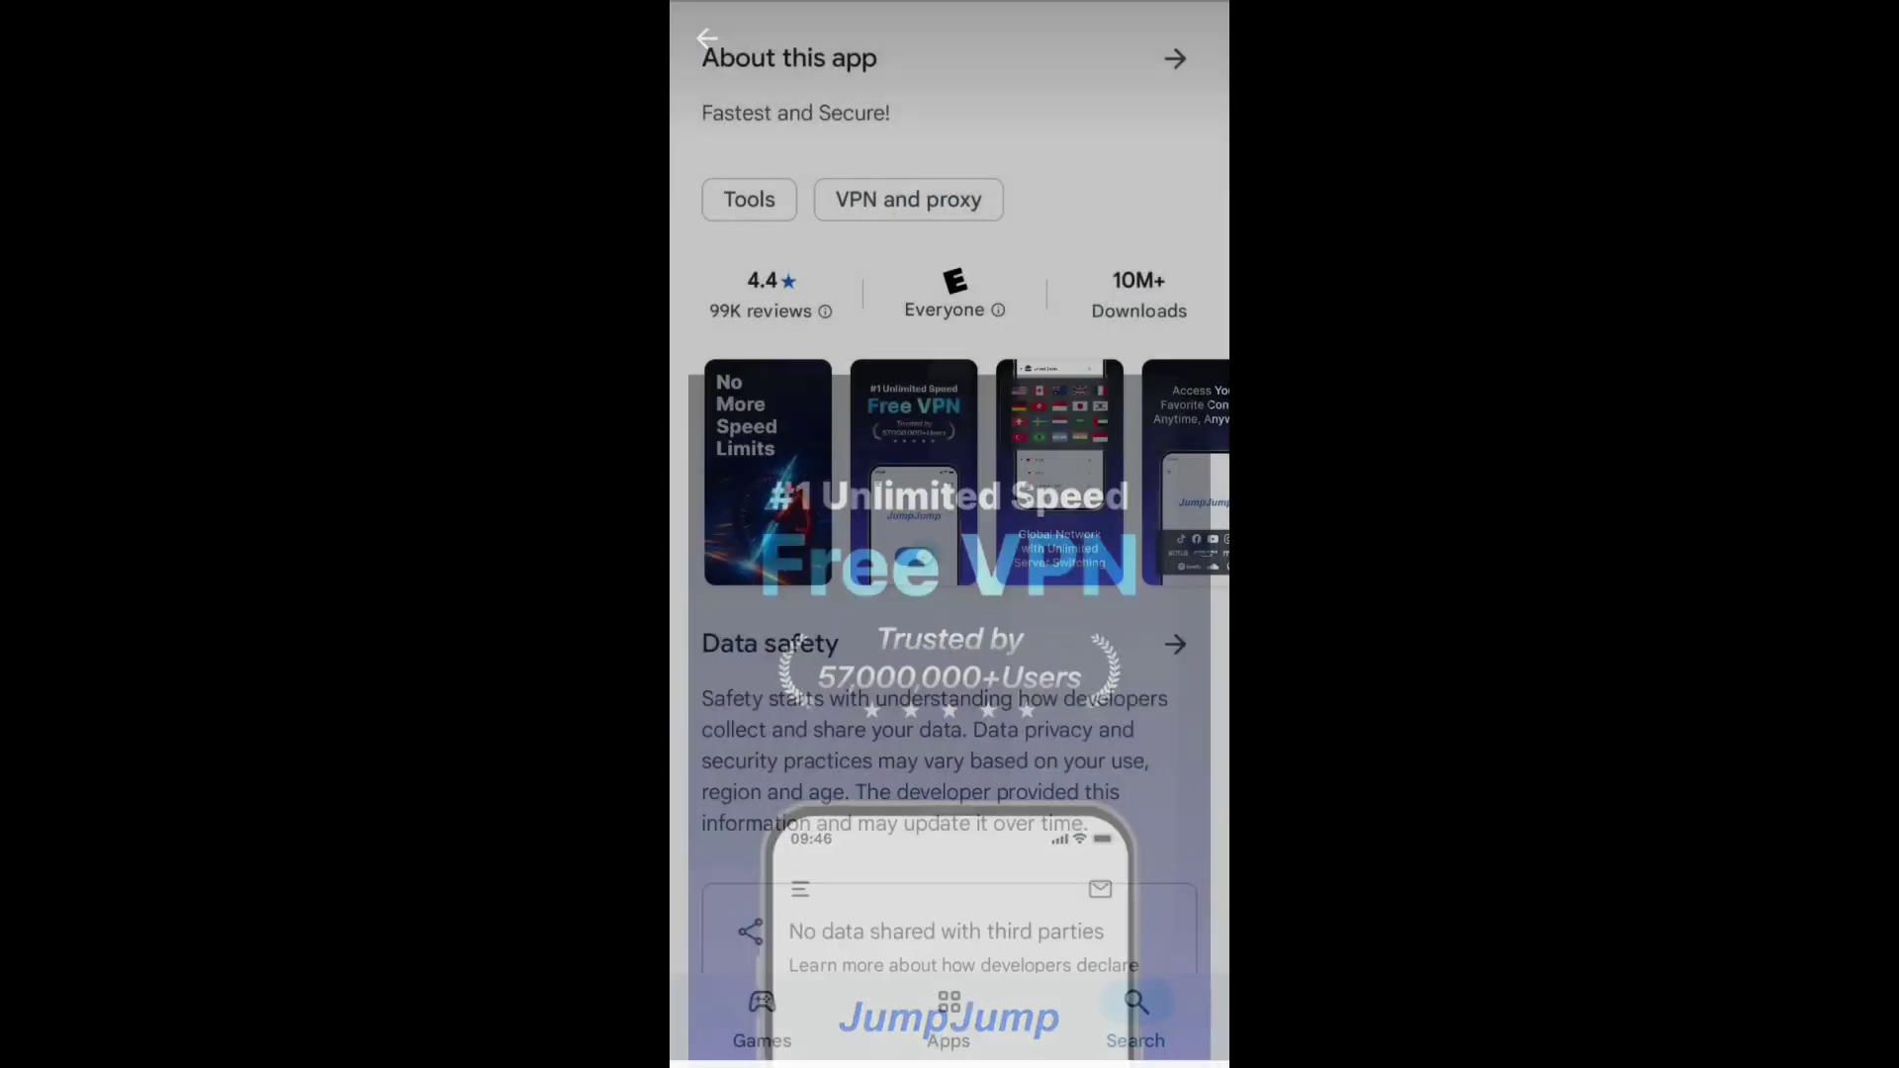
scroll(950, 495, "up", 5)
scroll(949, 493, "up", 3)
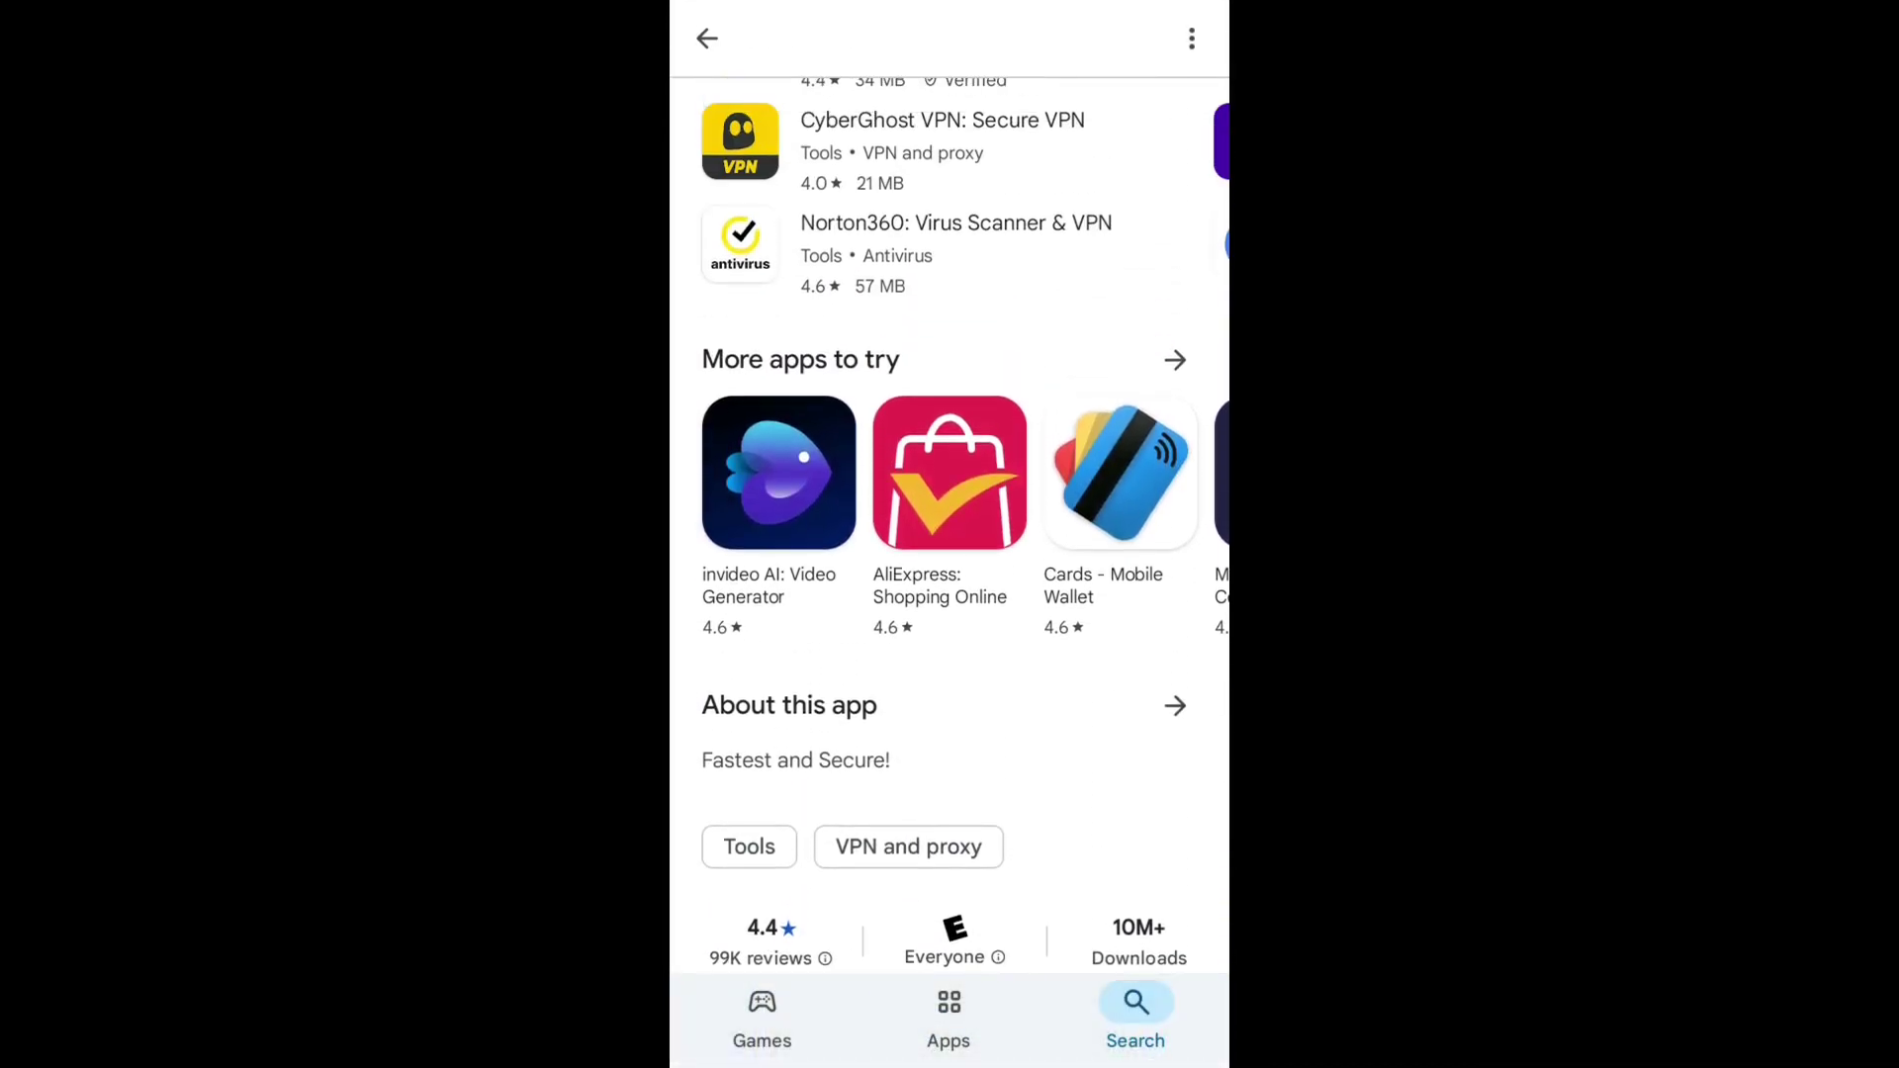
scroll(950, 494, "up", 5)
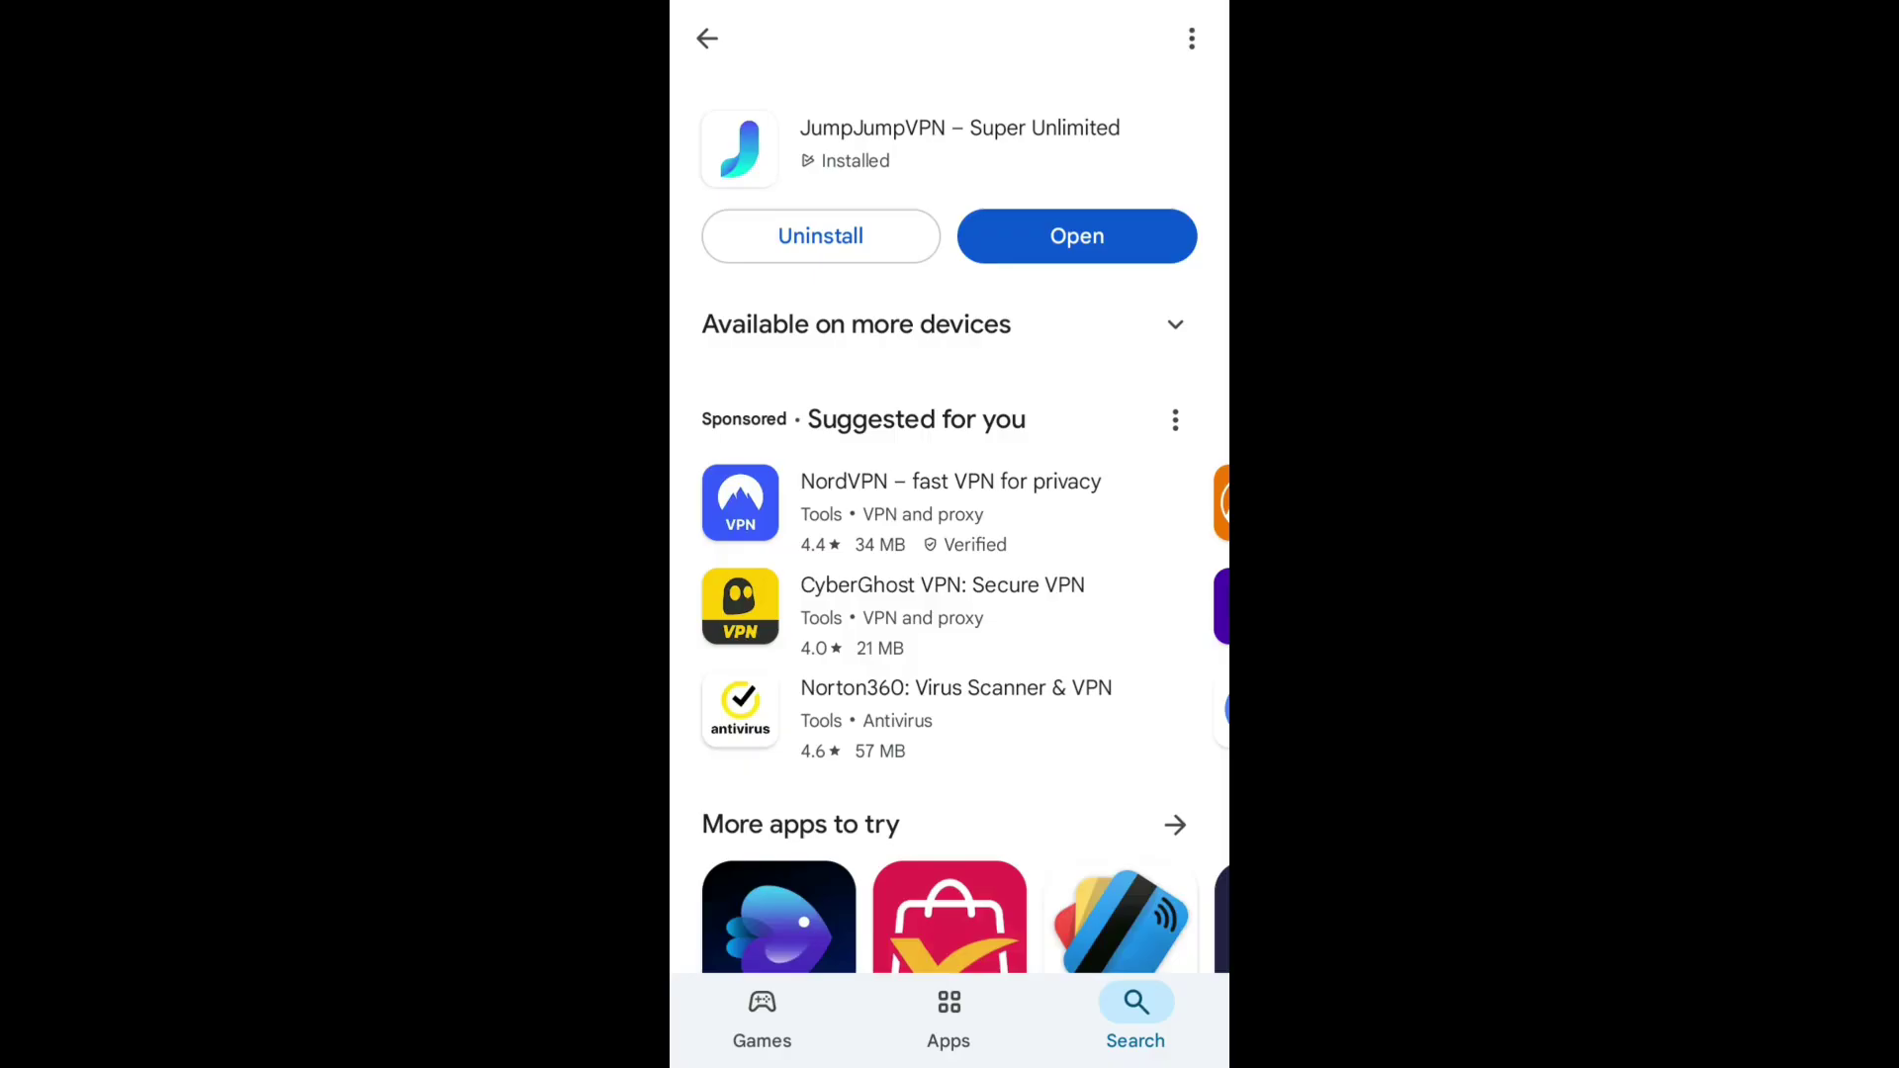
- Launch JumpJumpVPN from its store page and preview the server list, keeping New York
left_click(1075, 236)
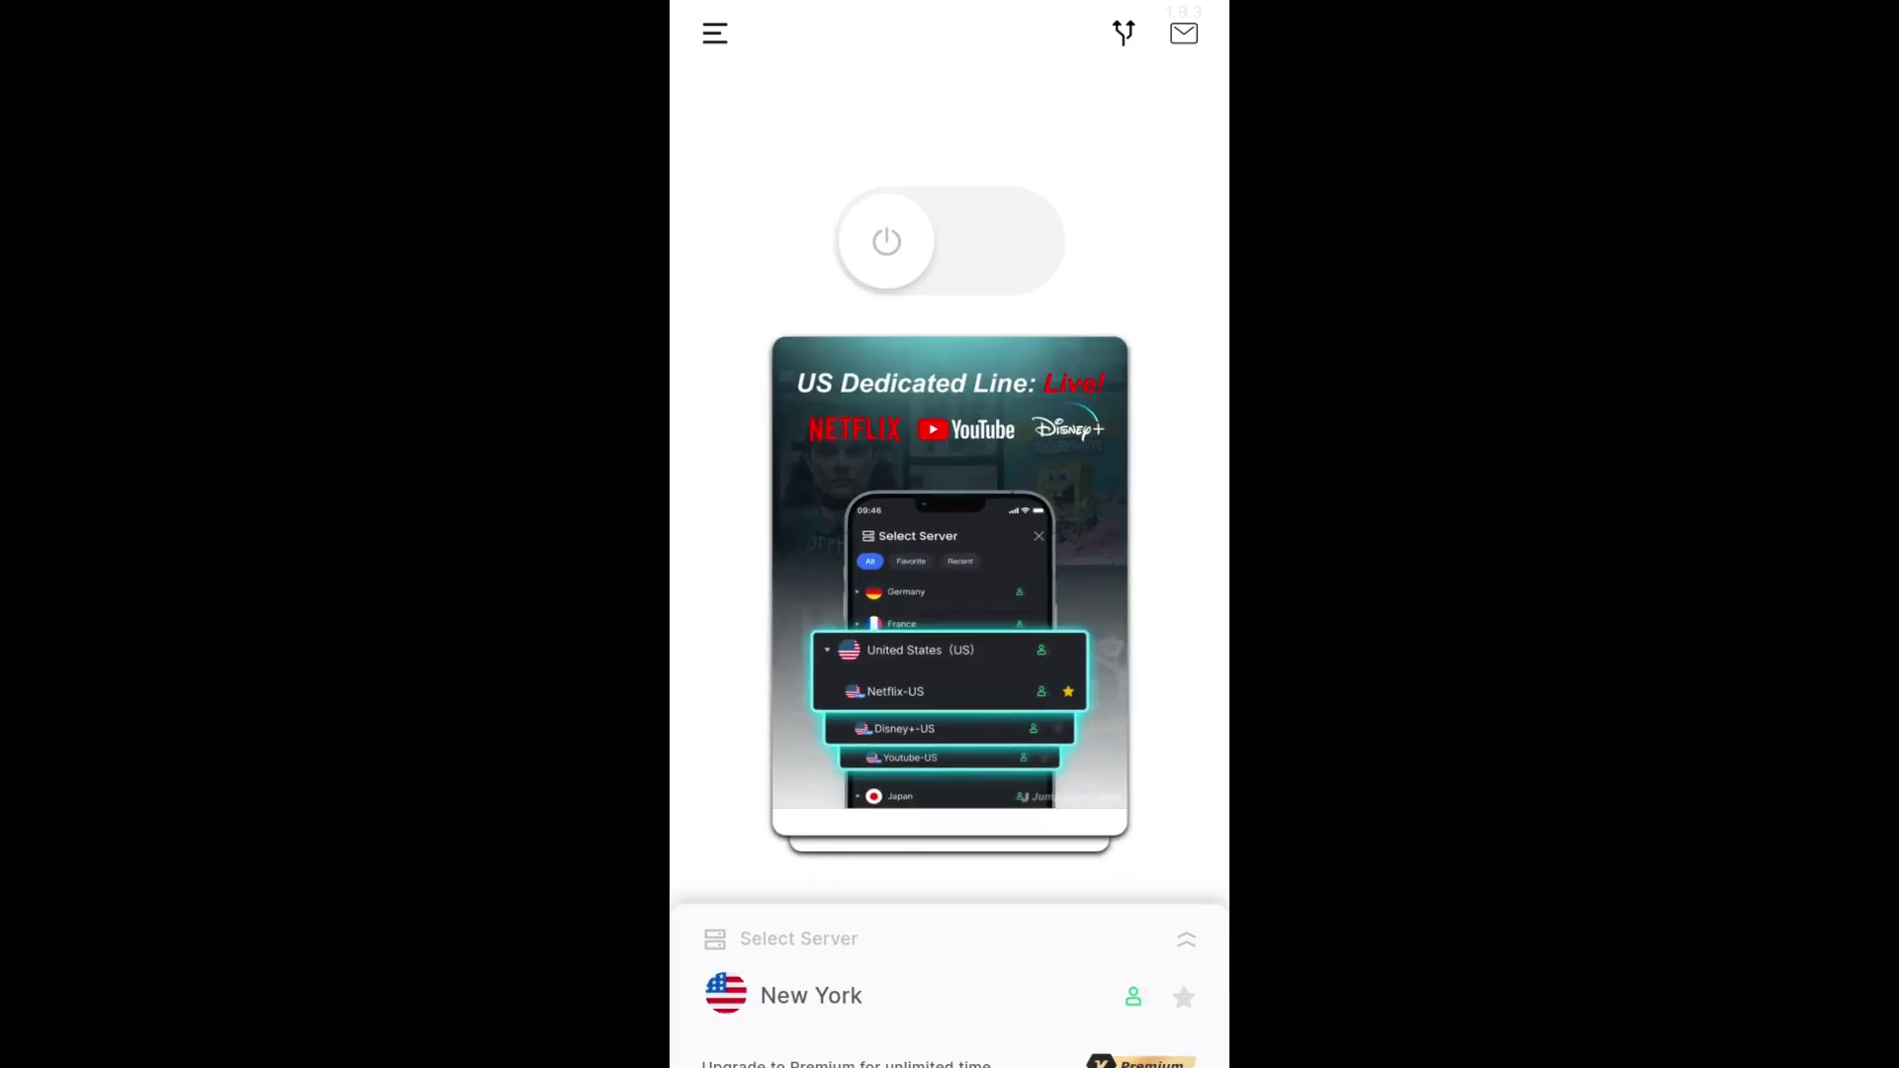
left_click(948, 965)
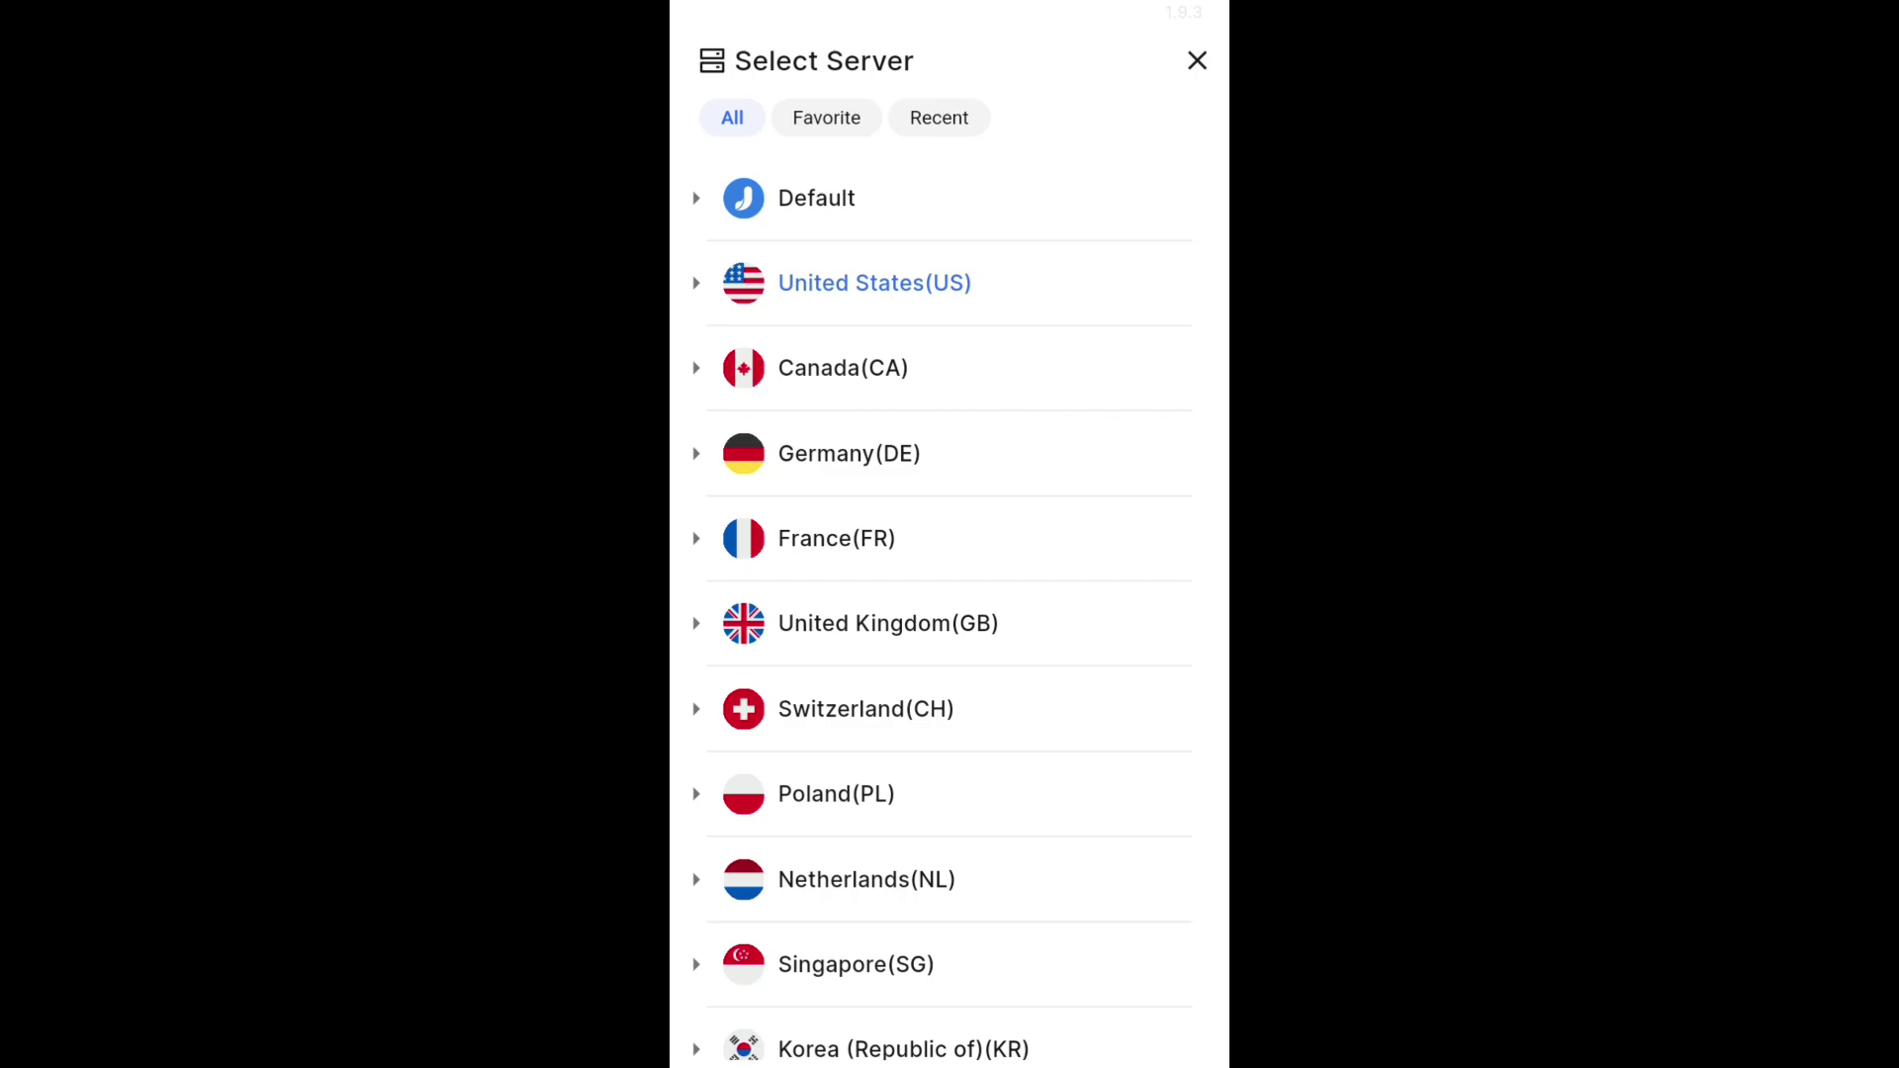
scroll(949, 593, "down", 2)
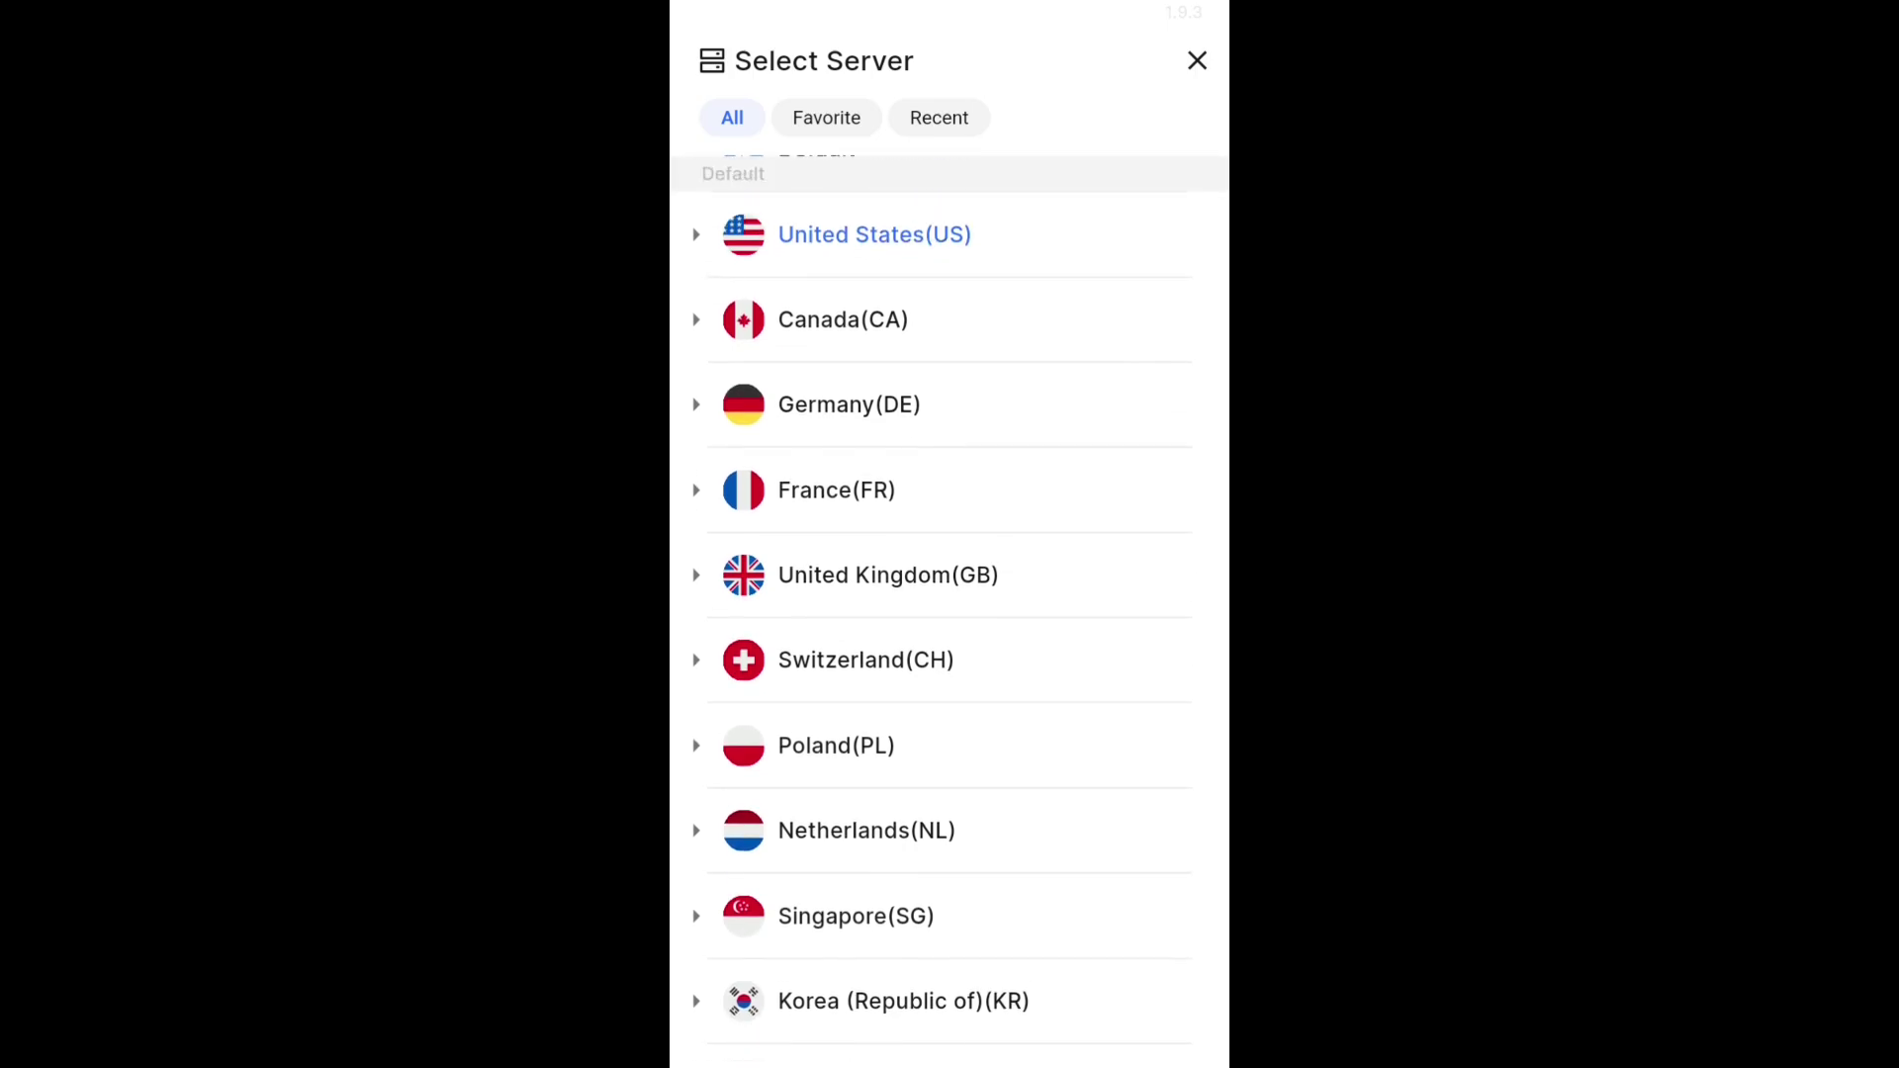
left_click(1198, 61)
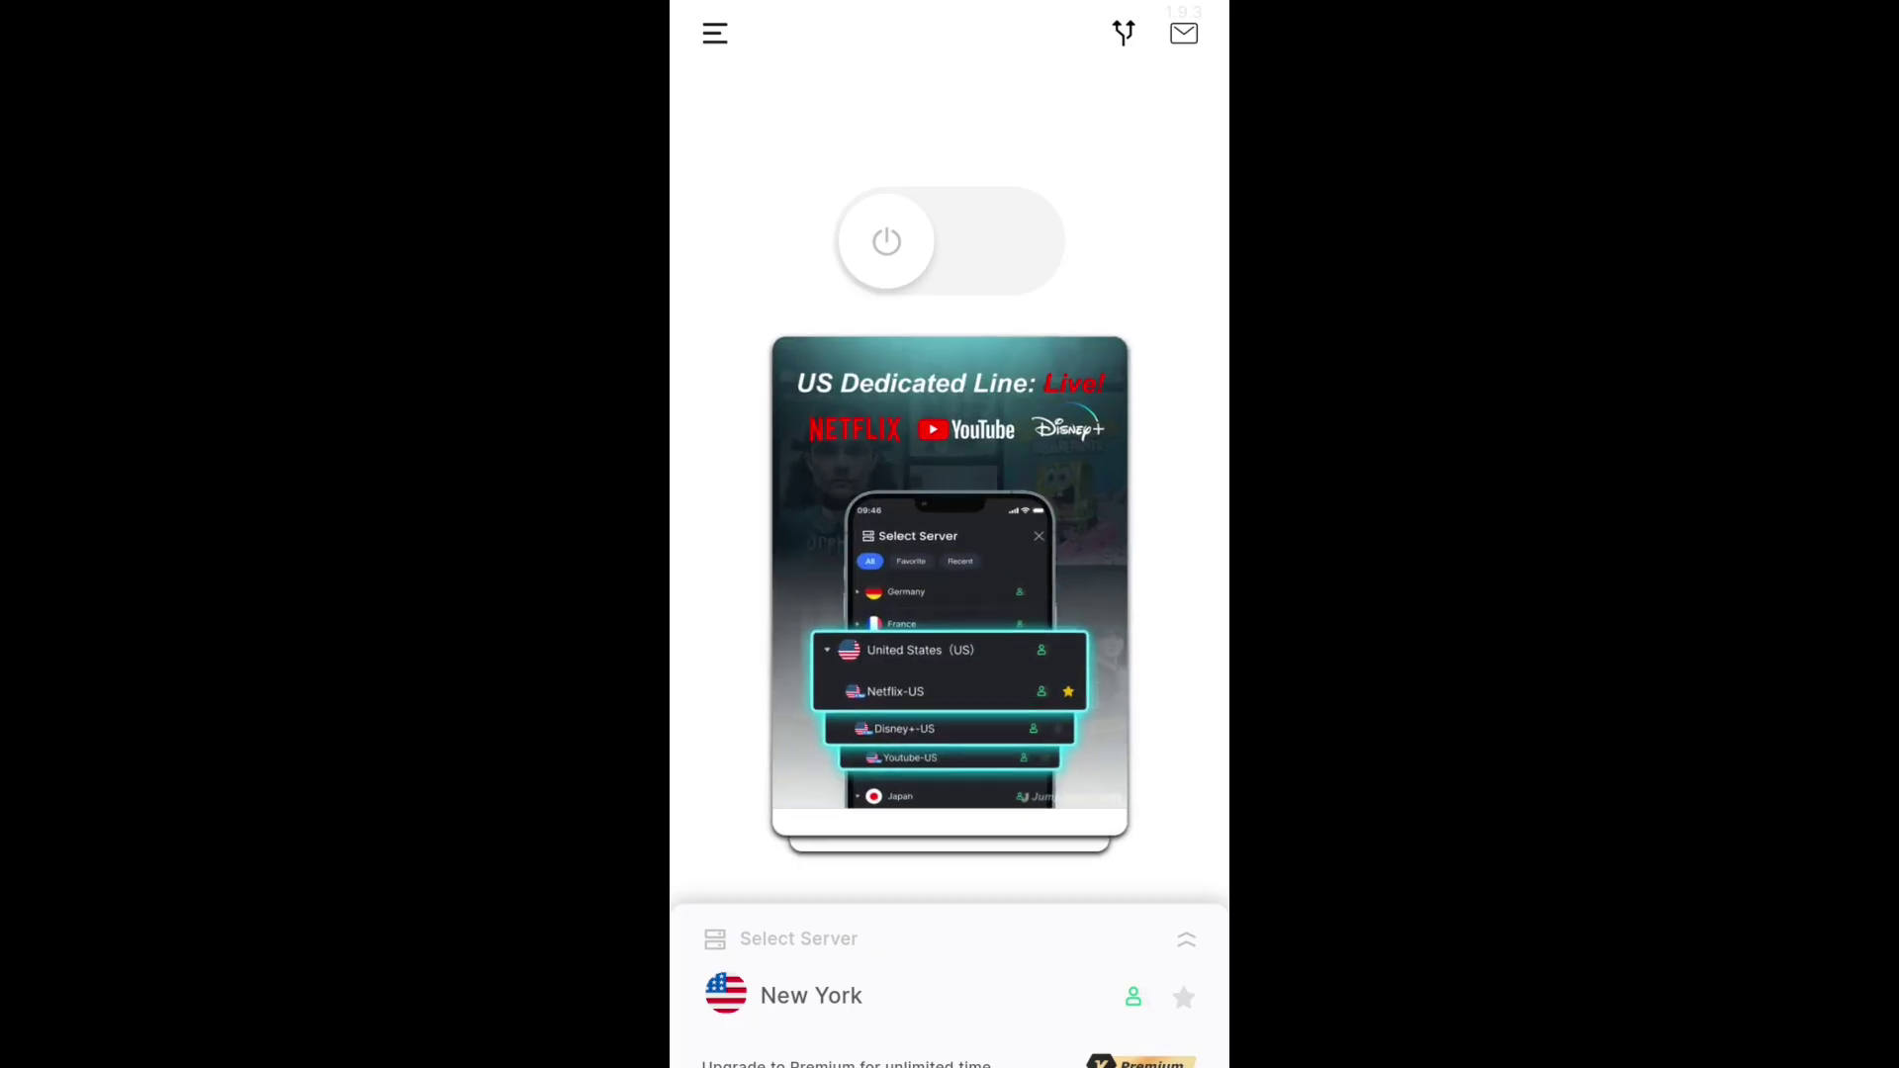
- In Settings, confirm Routing Mode is ticked as Global Routing and return to the settings list
left_click(716, 33)
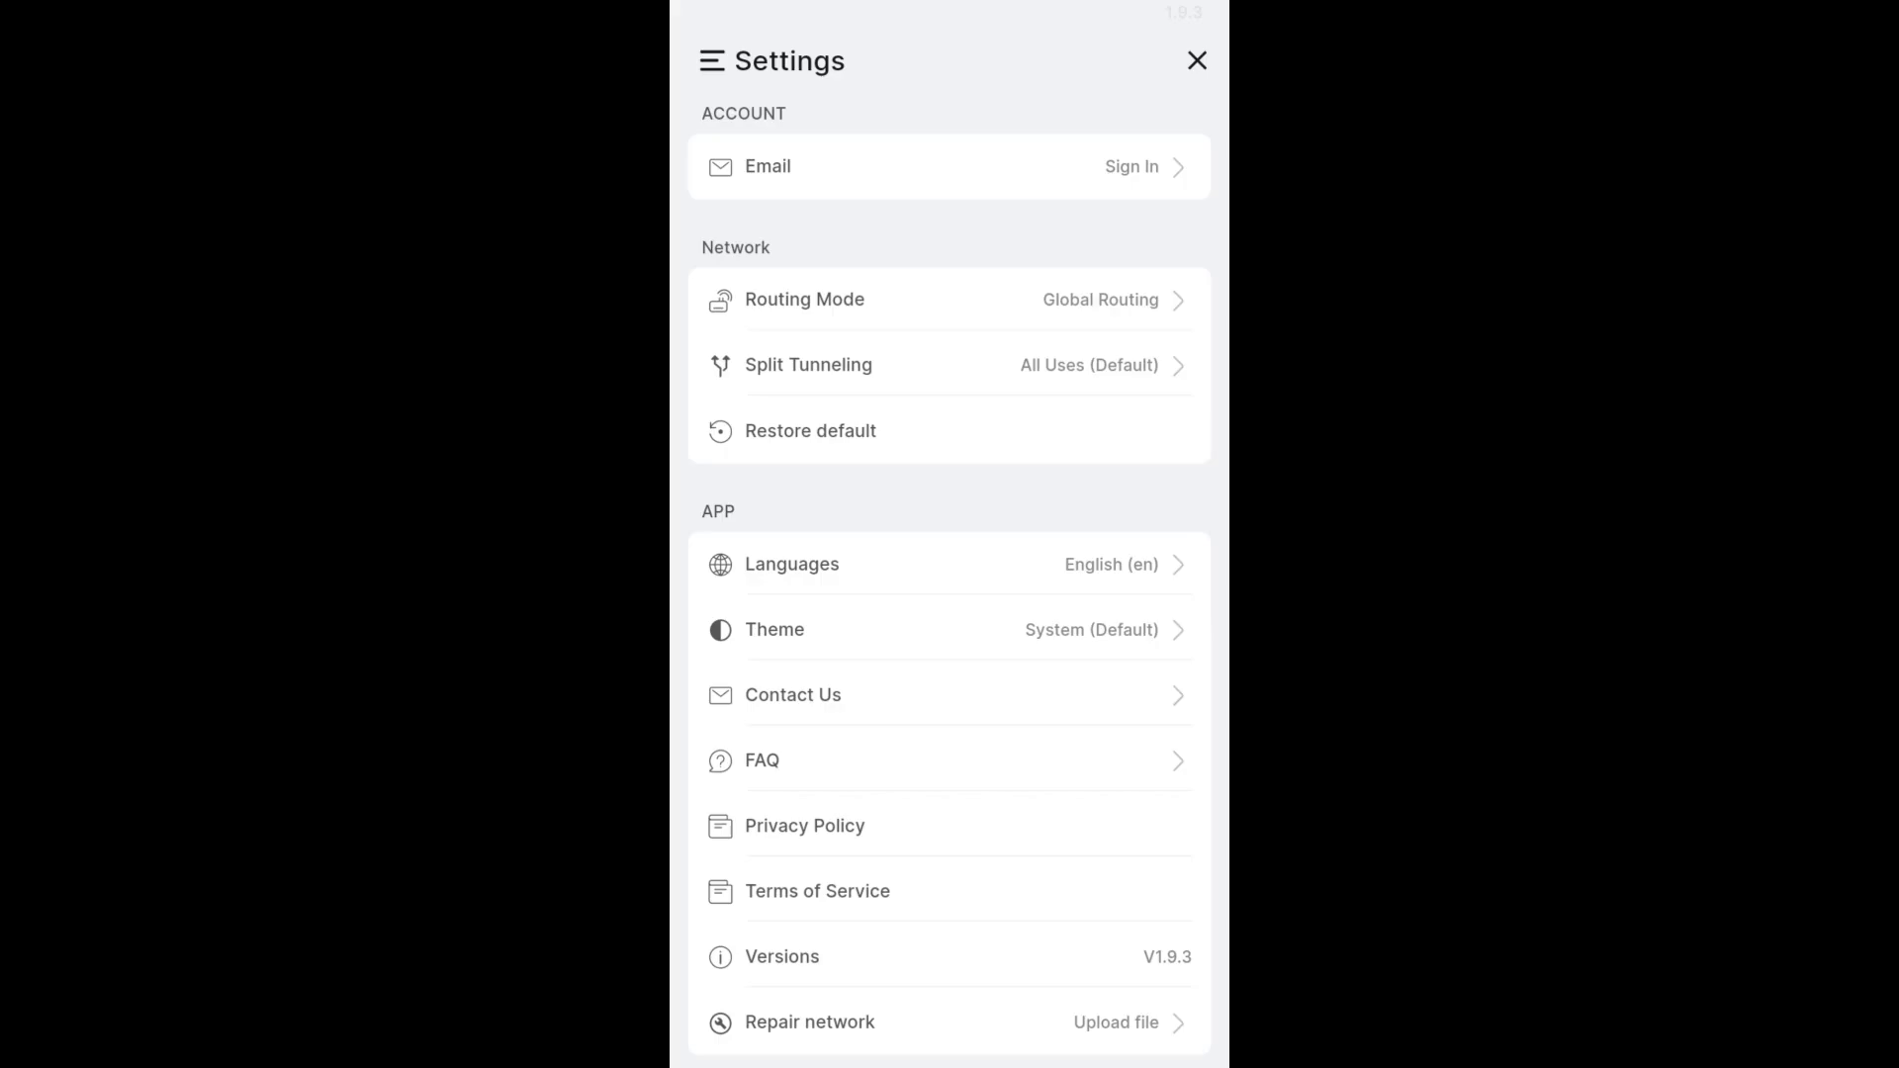
left_click(805, 299)
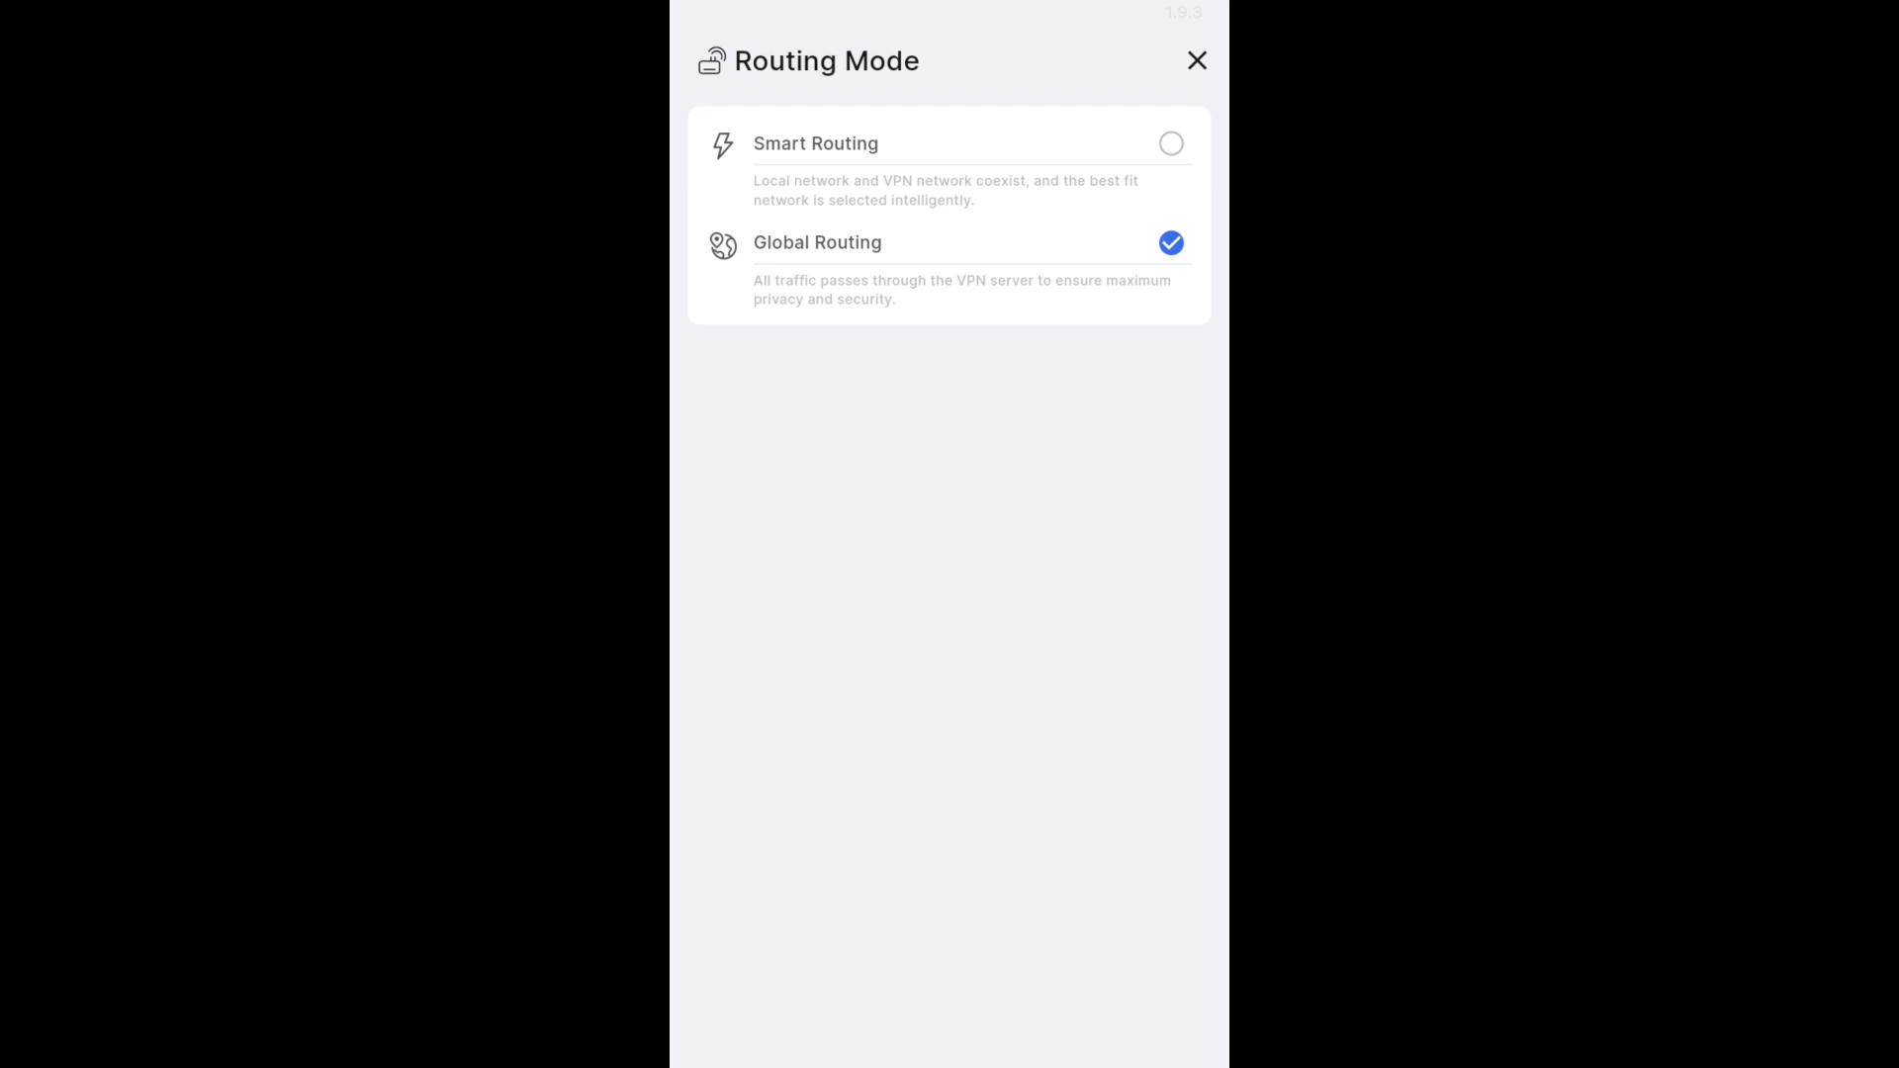
left_click(1197, 61)
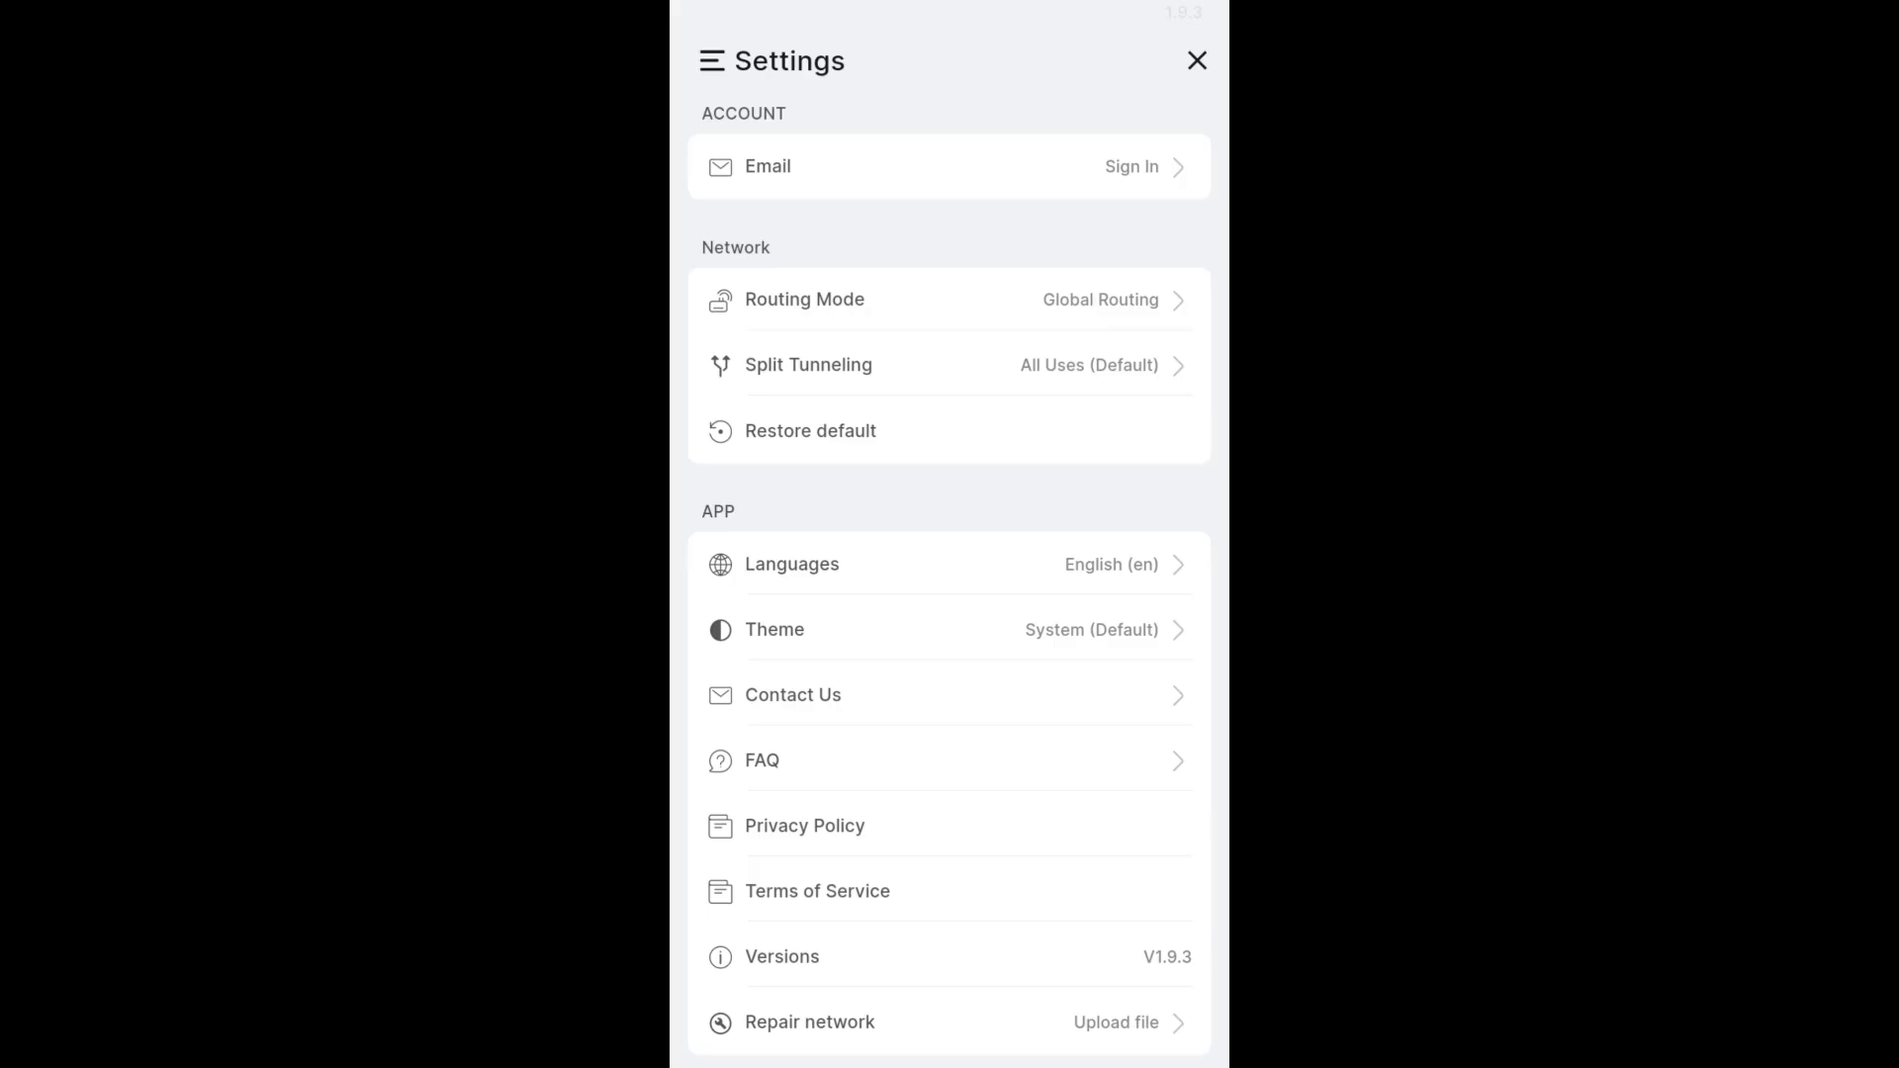
scroll(949, 575, "down", 1)
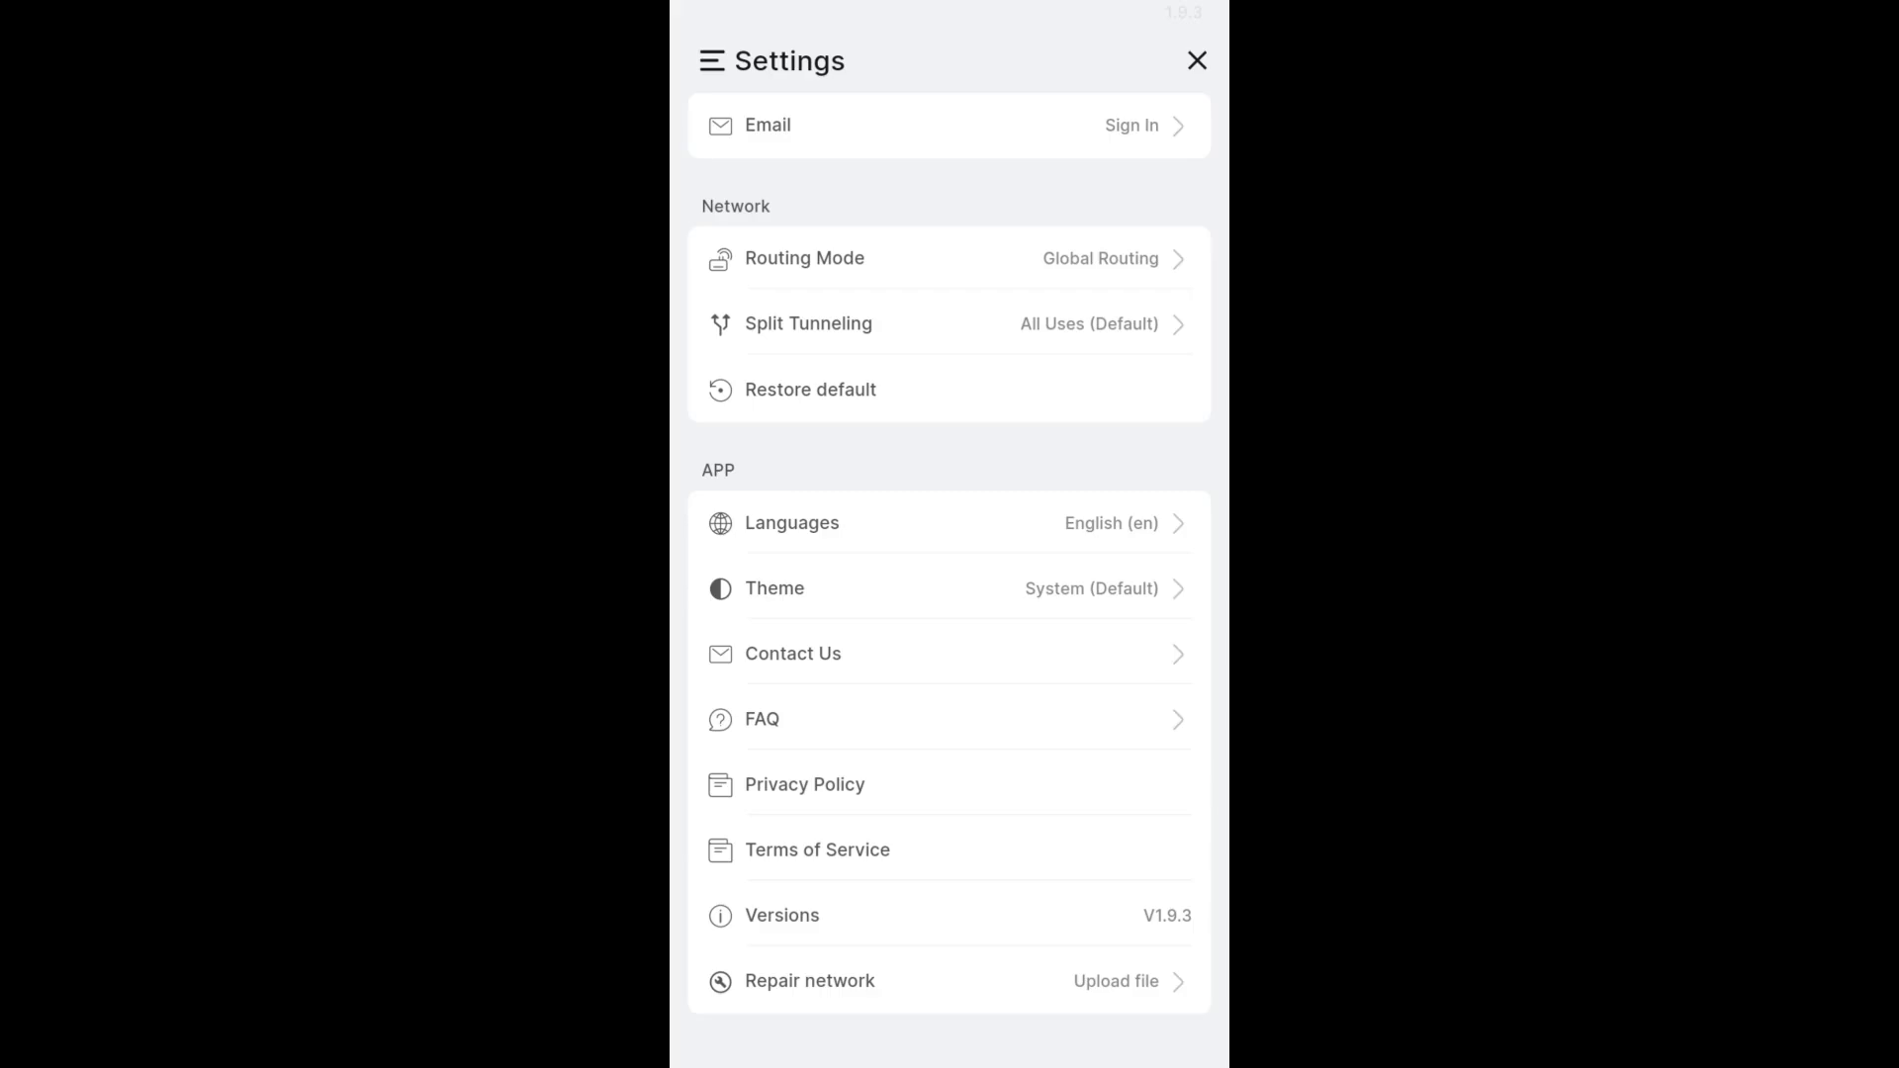
- Browse the Languages list without changing English, then exit Settings to the home screen
left_click(791, 522)
scroll(950, 554, "down", 10)
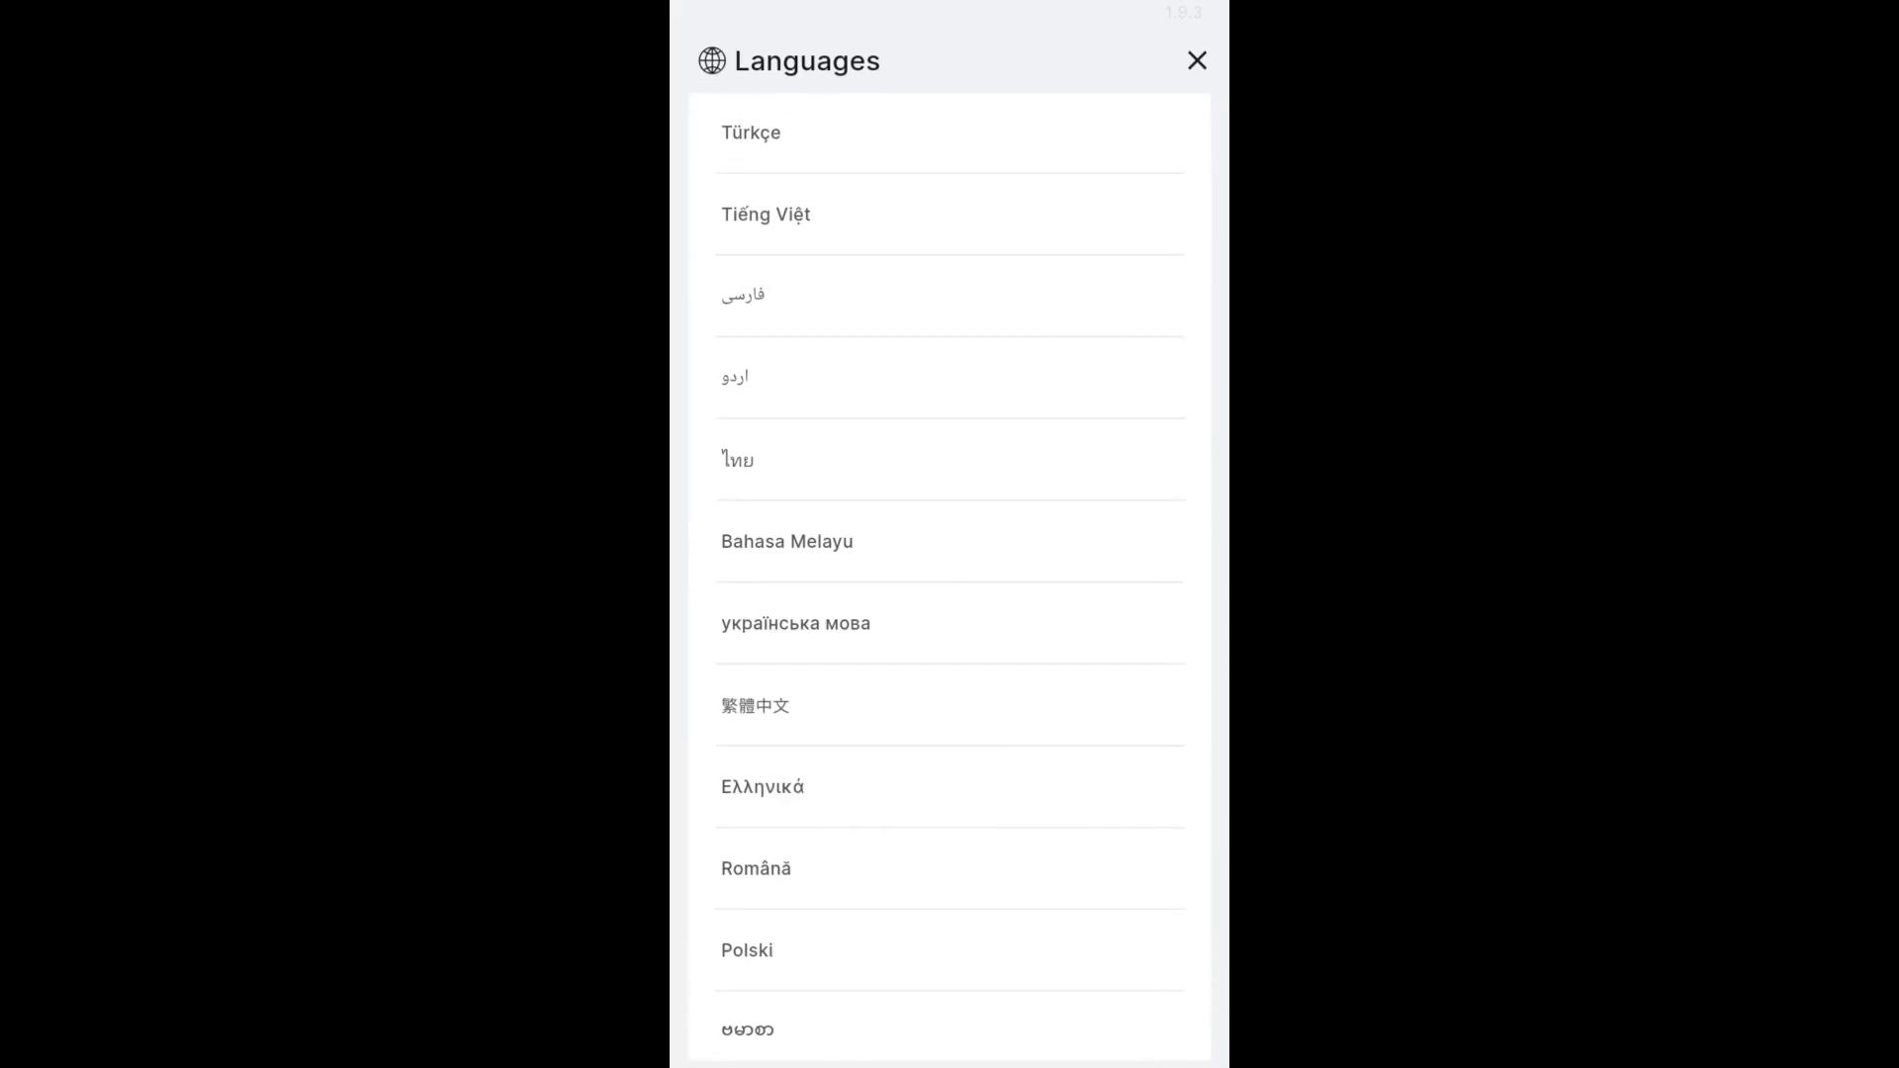
scroll(949, 553, "down", 5)
key("Escape")
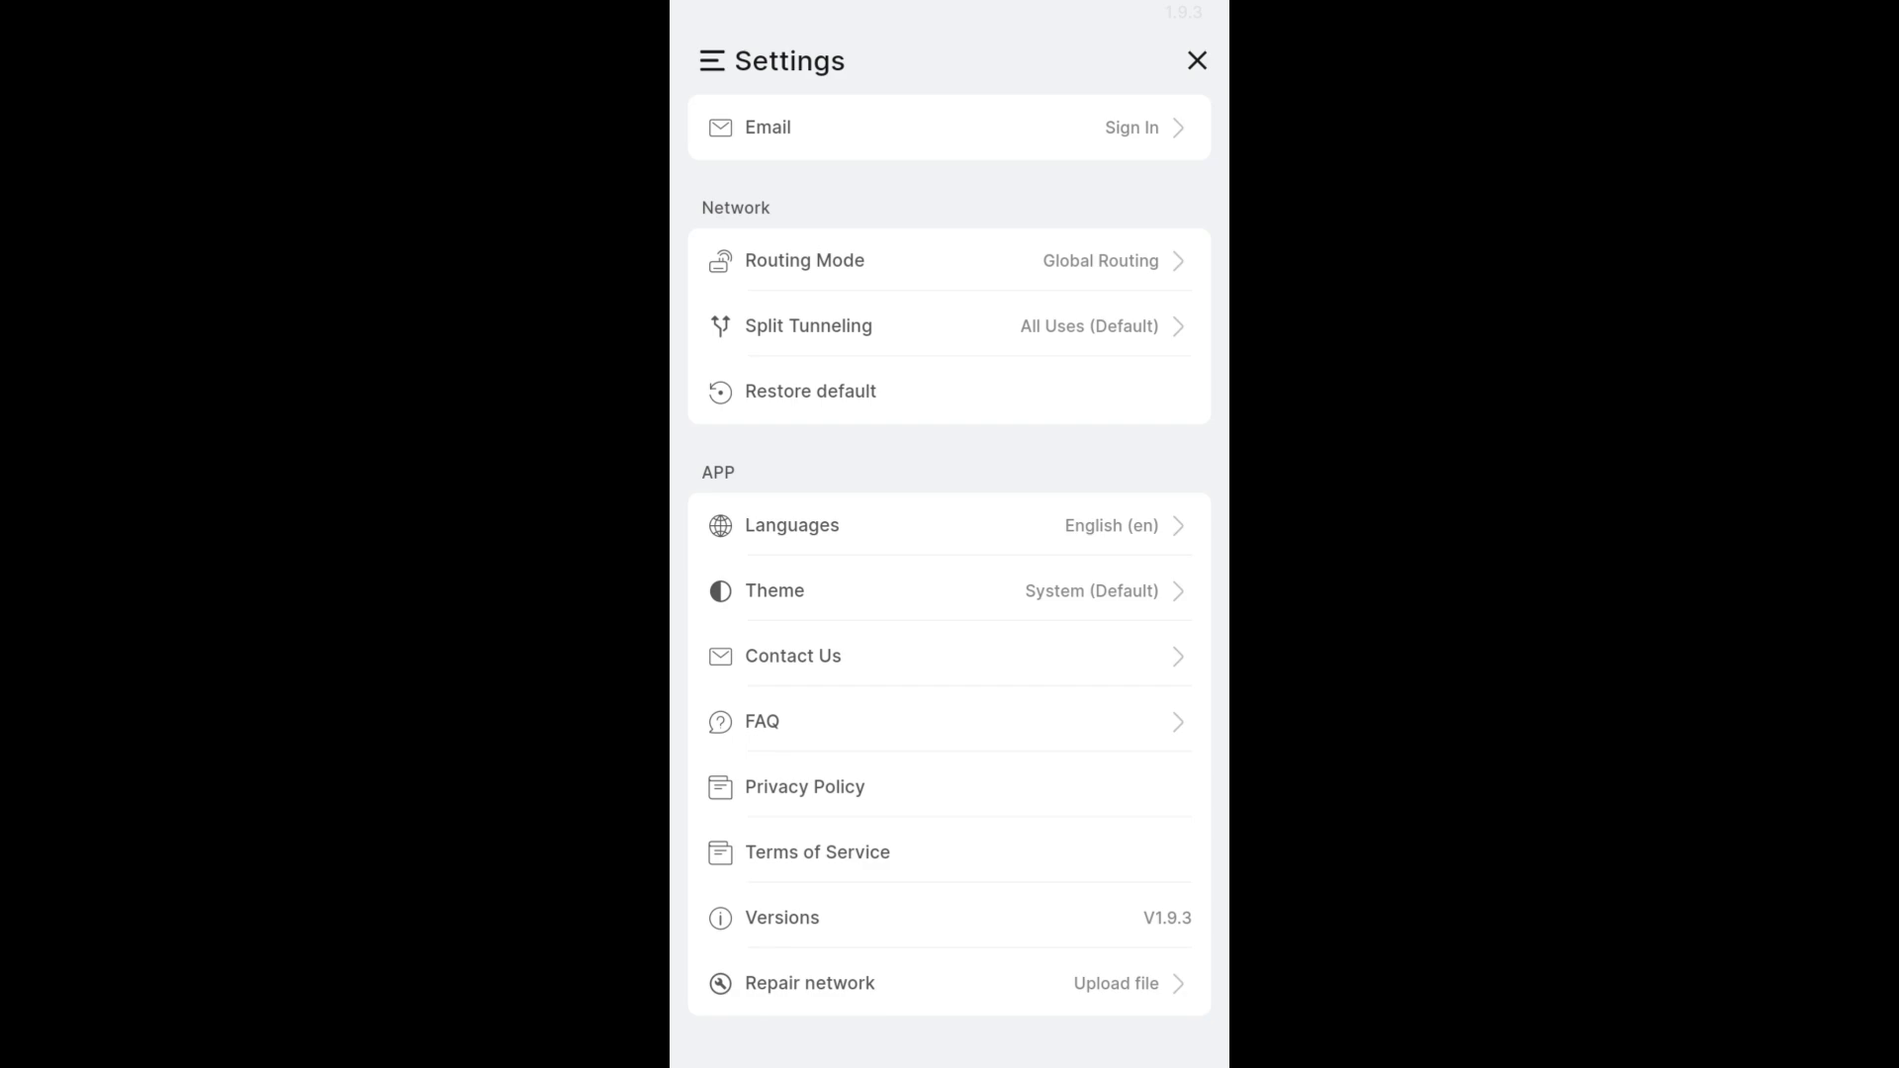
scroll(950, 562, "up", 1)
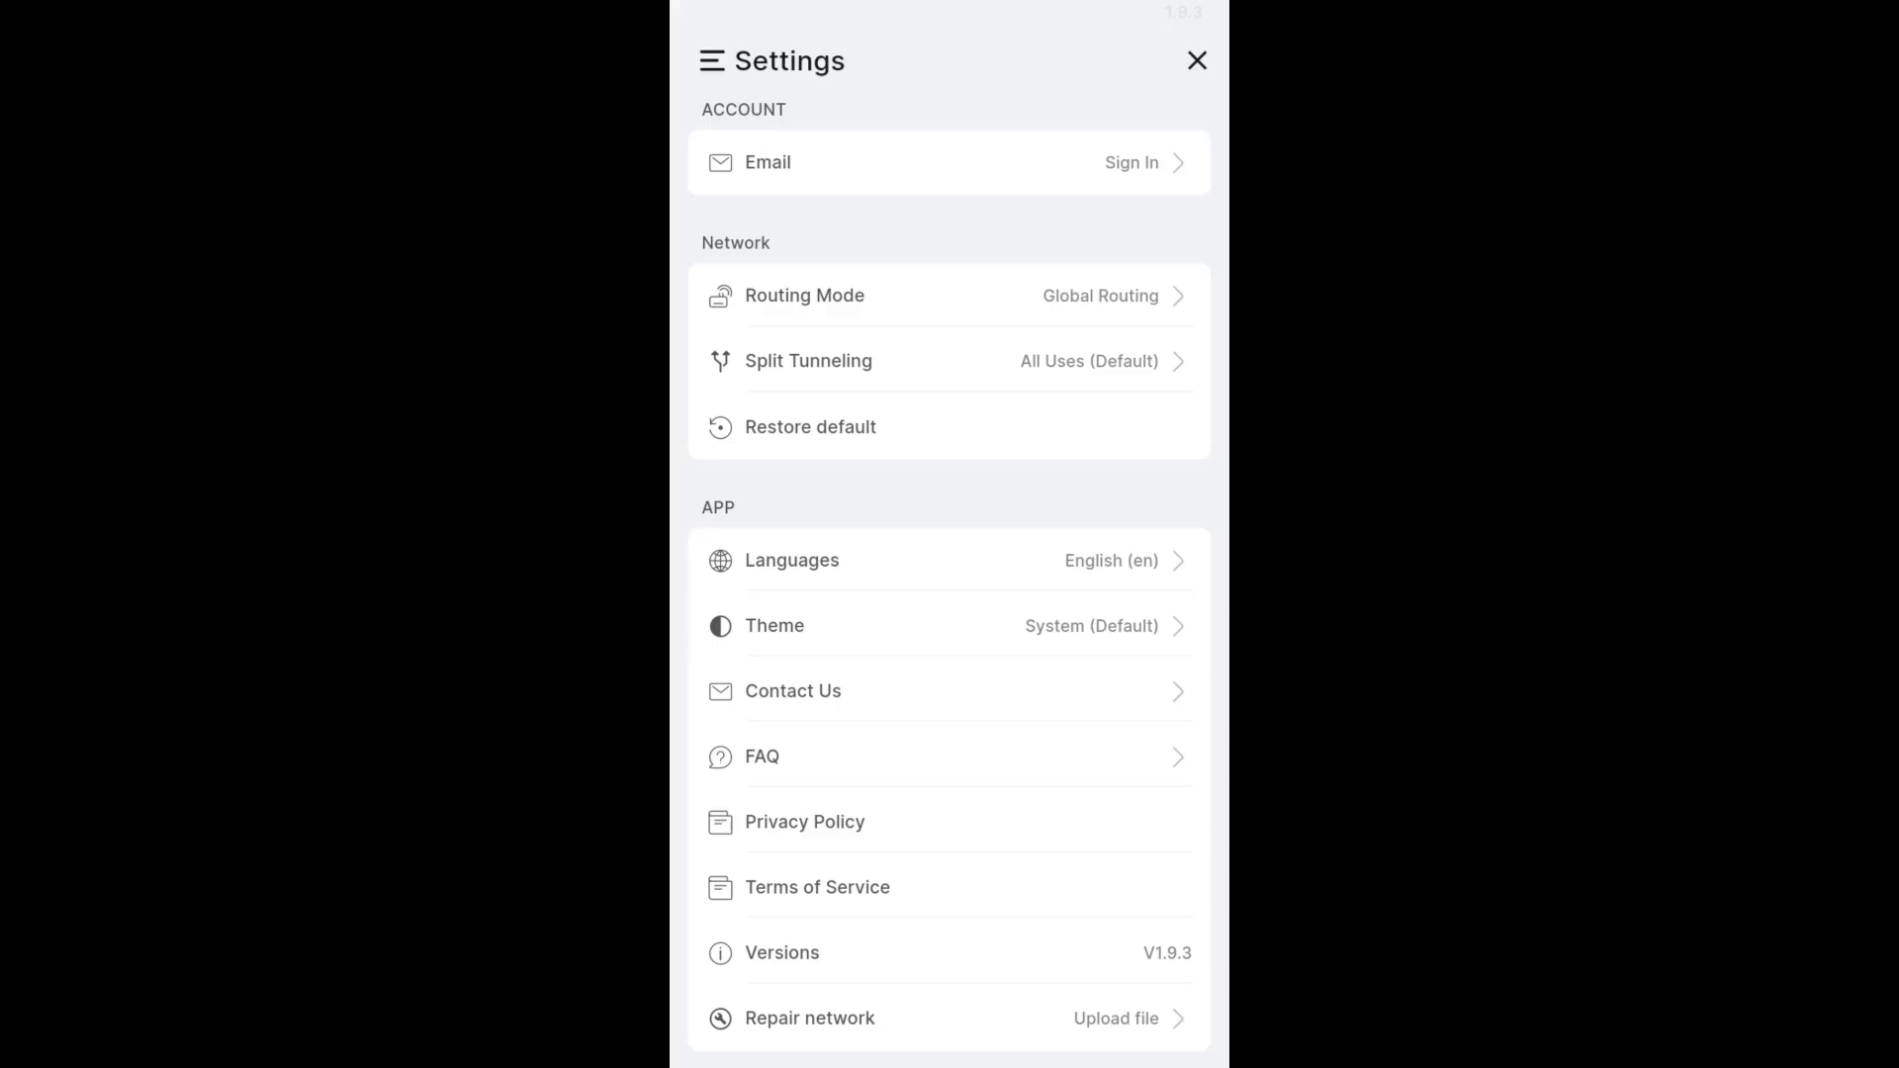
key("Escape")
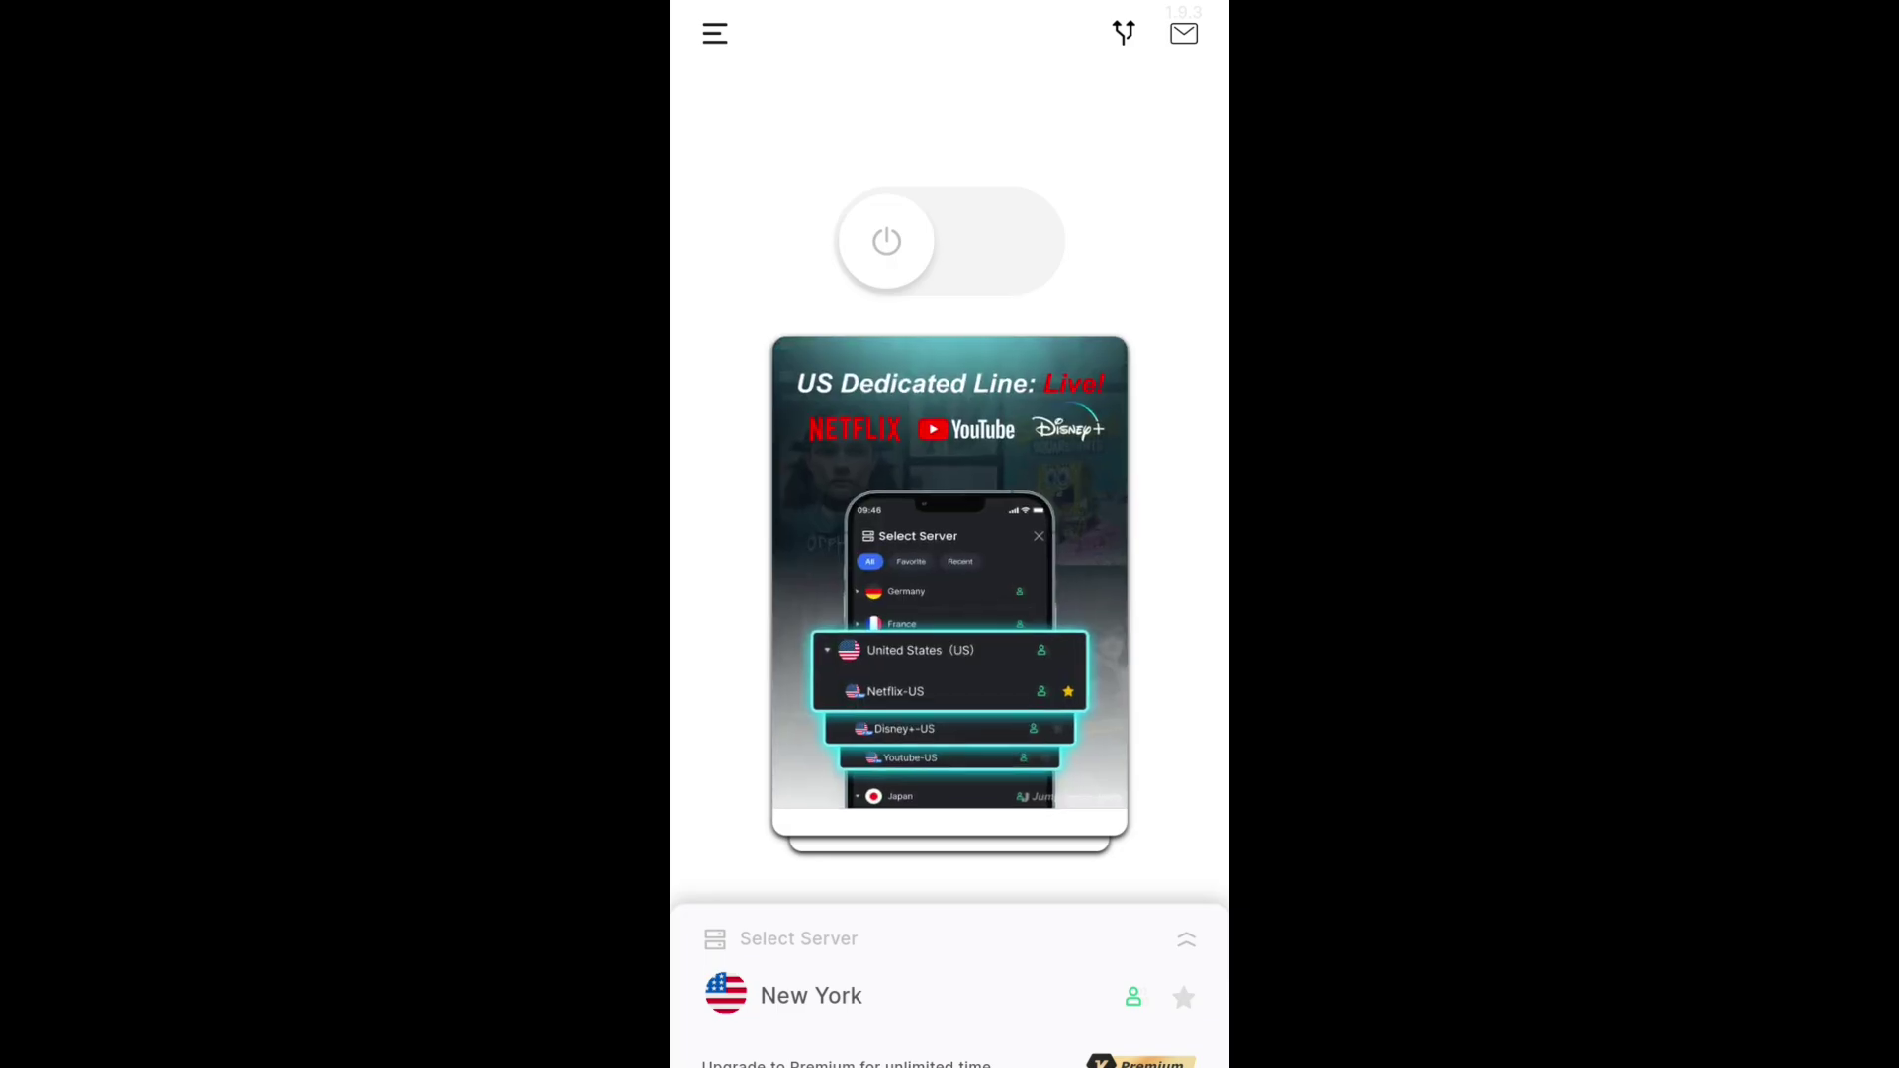
- Expand United States(US) in the server list to reveal its city servers
left_click(949, 965)
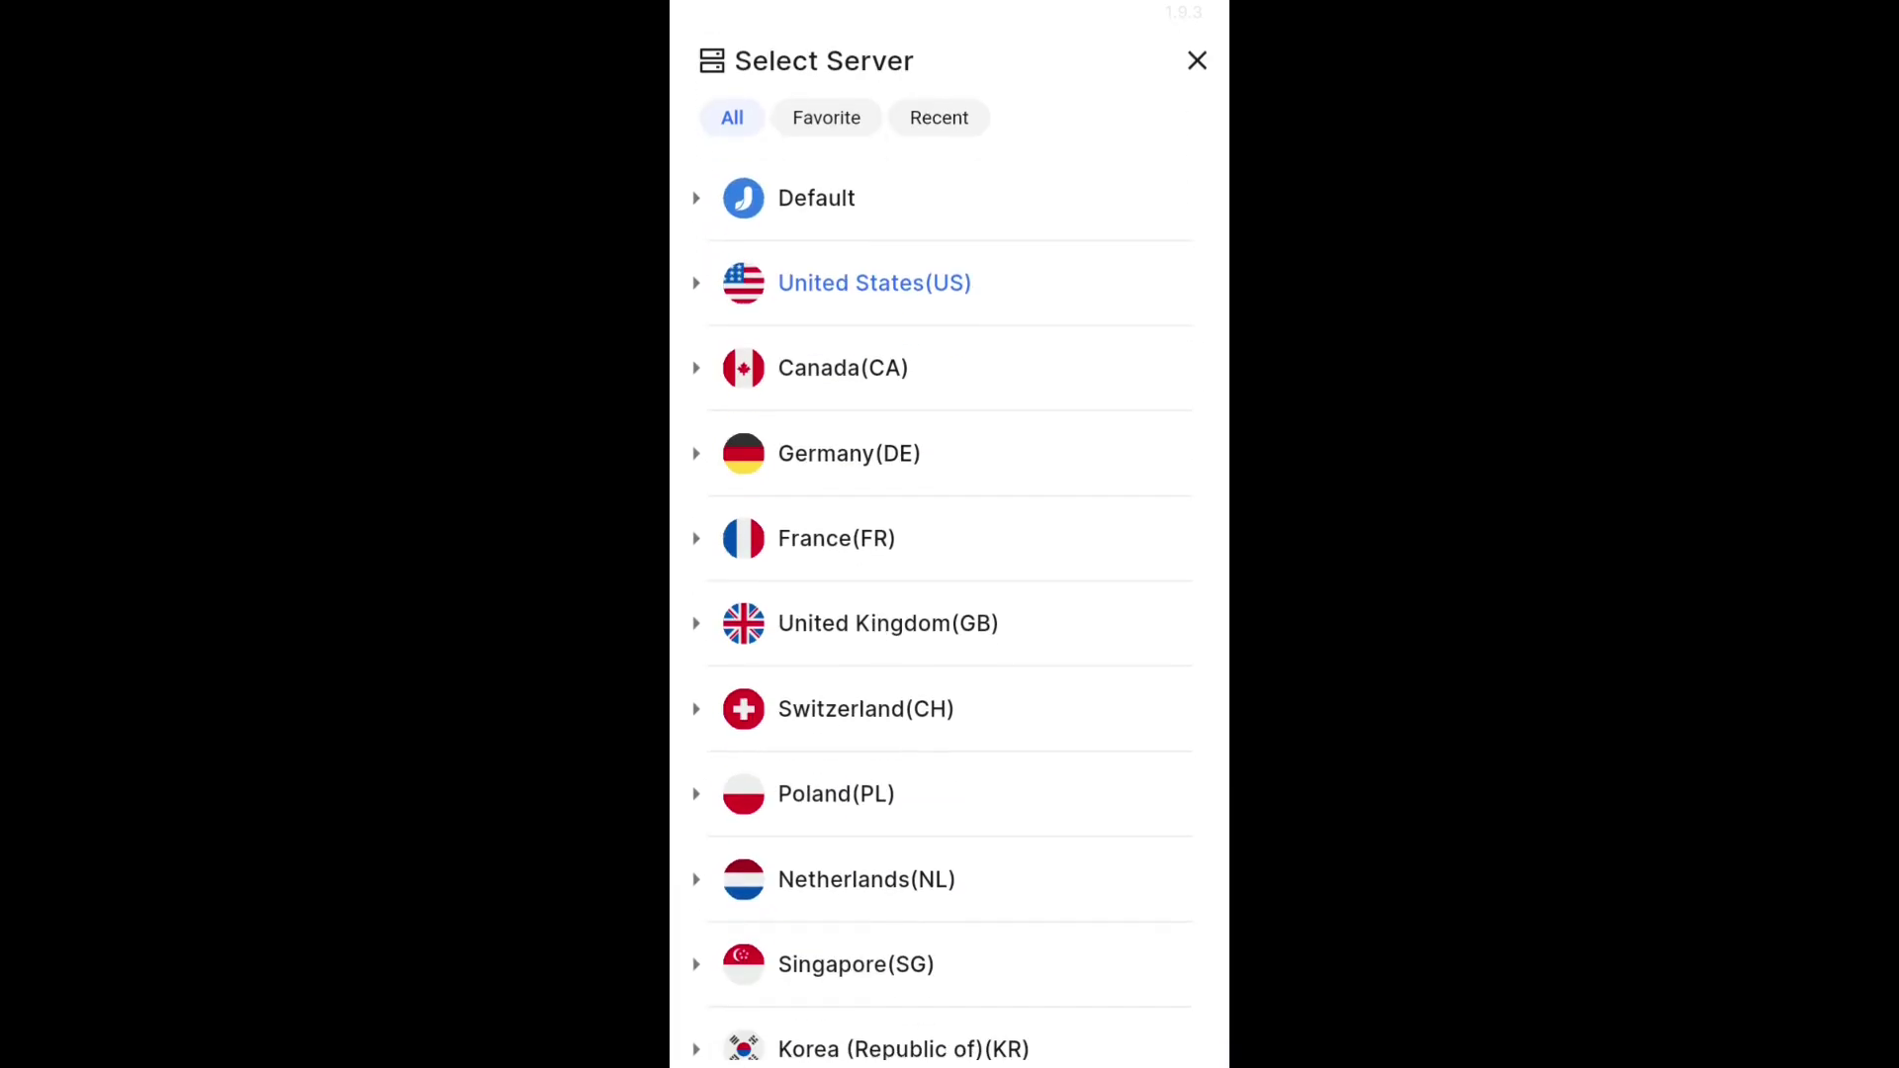
scroll(950, 613, "down", 6)
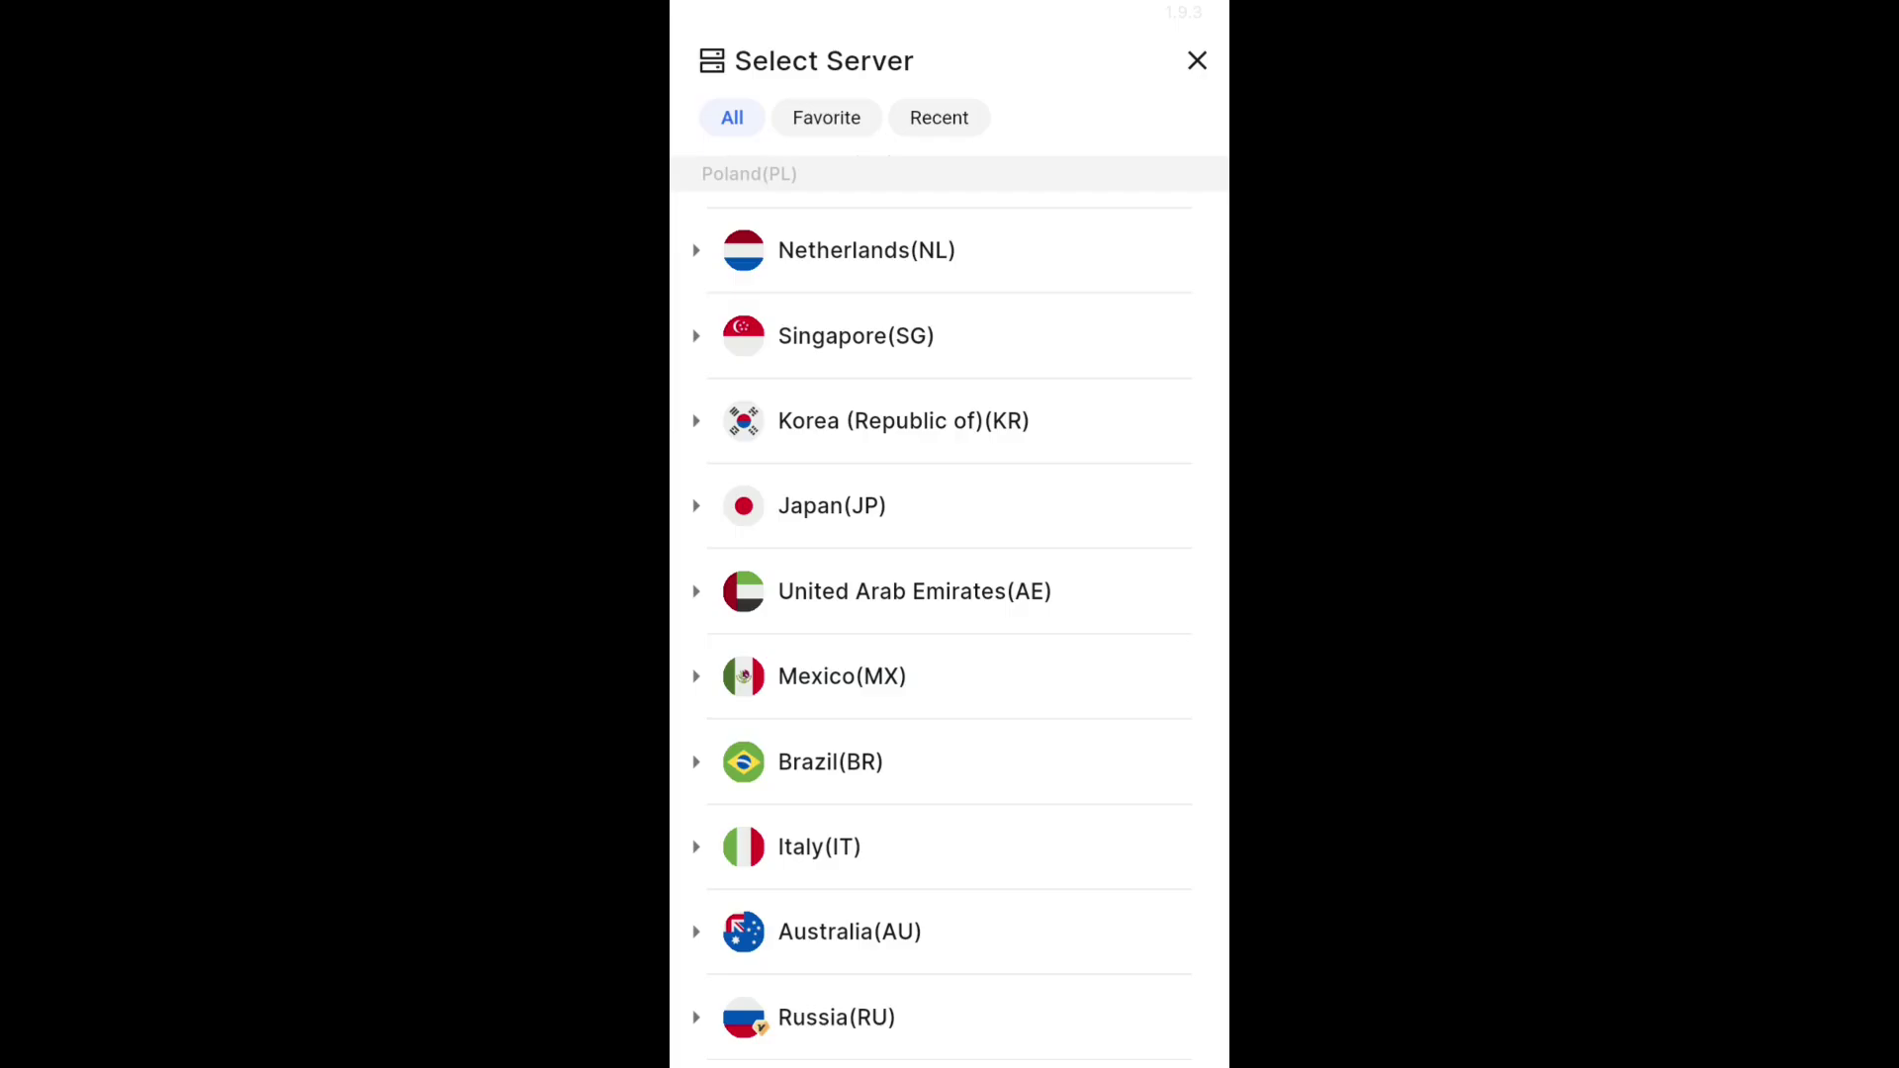
scroll(950, 613, "up", 6)
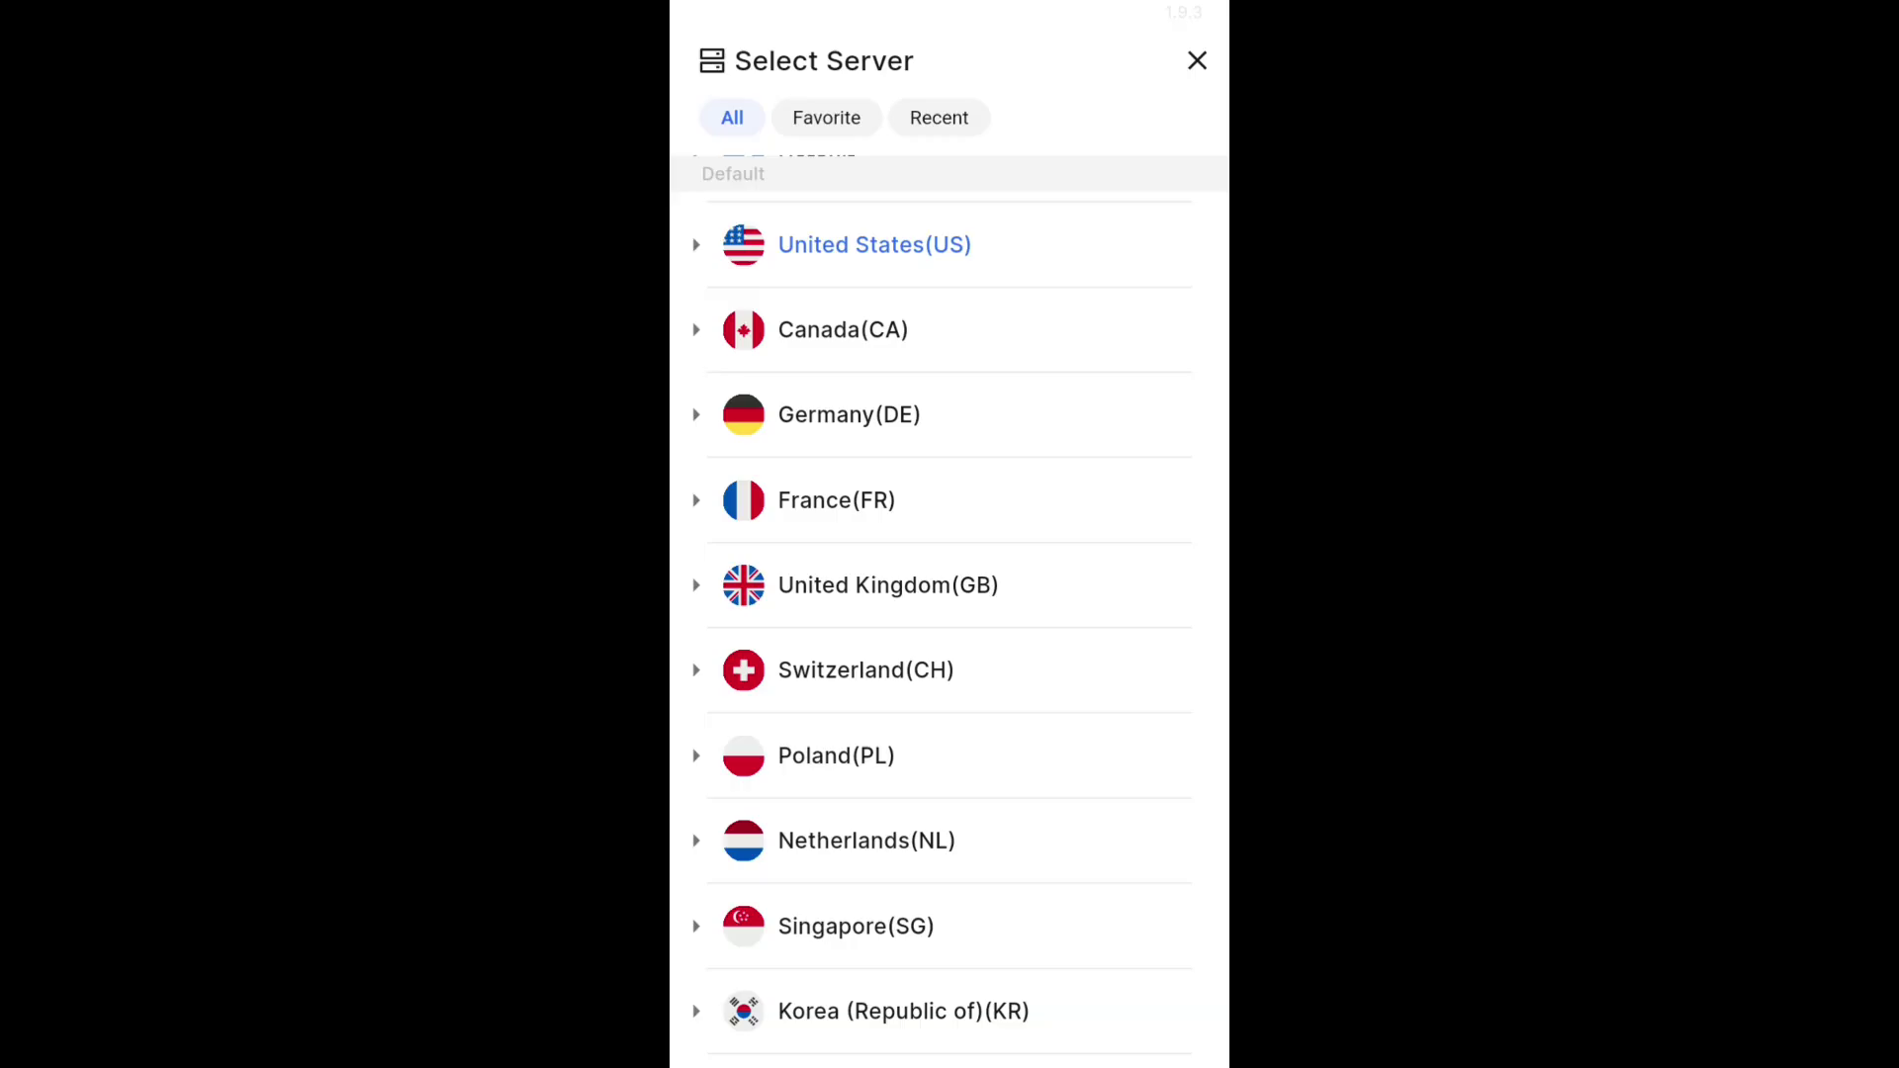
left_click(875, 245)
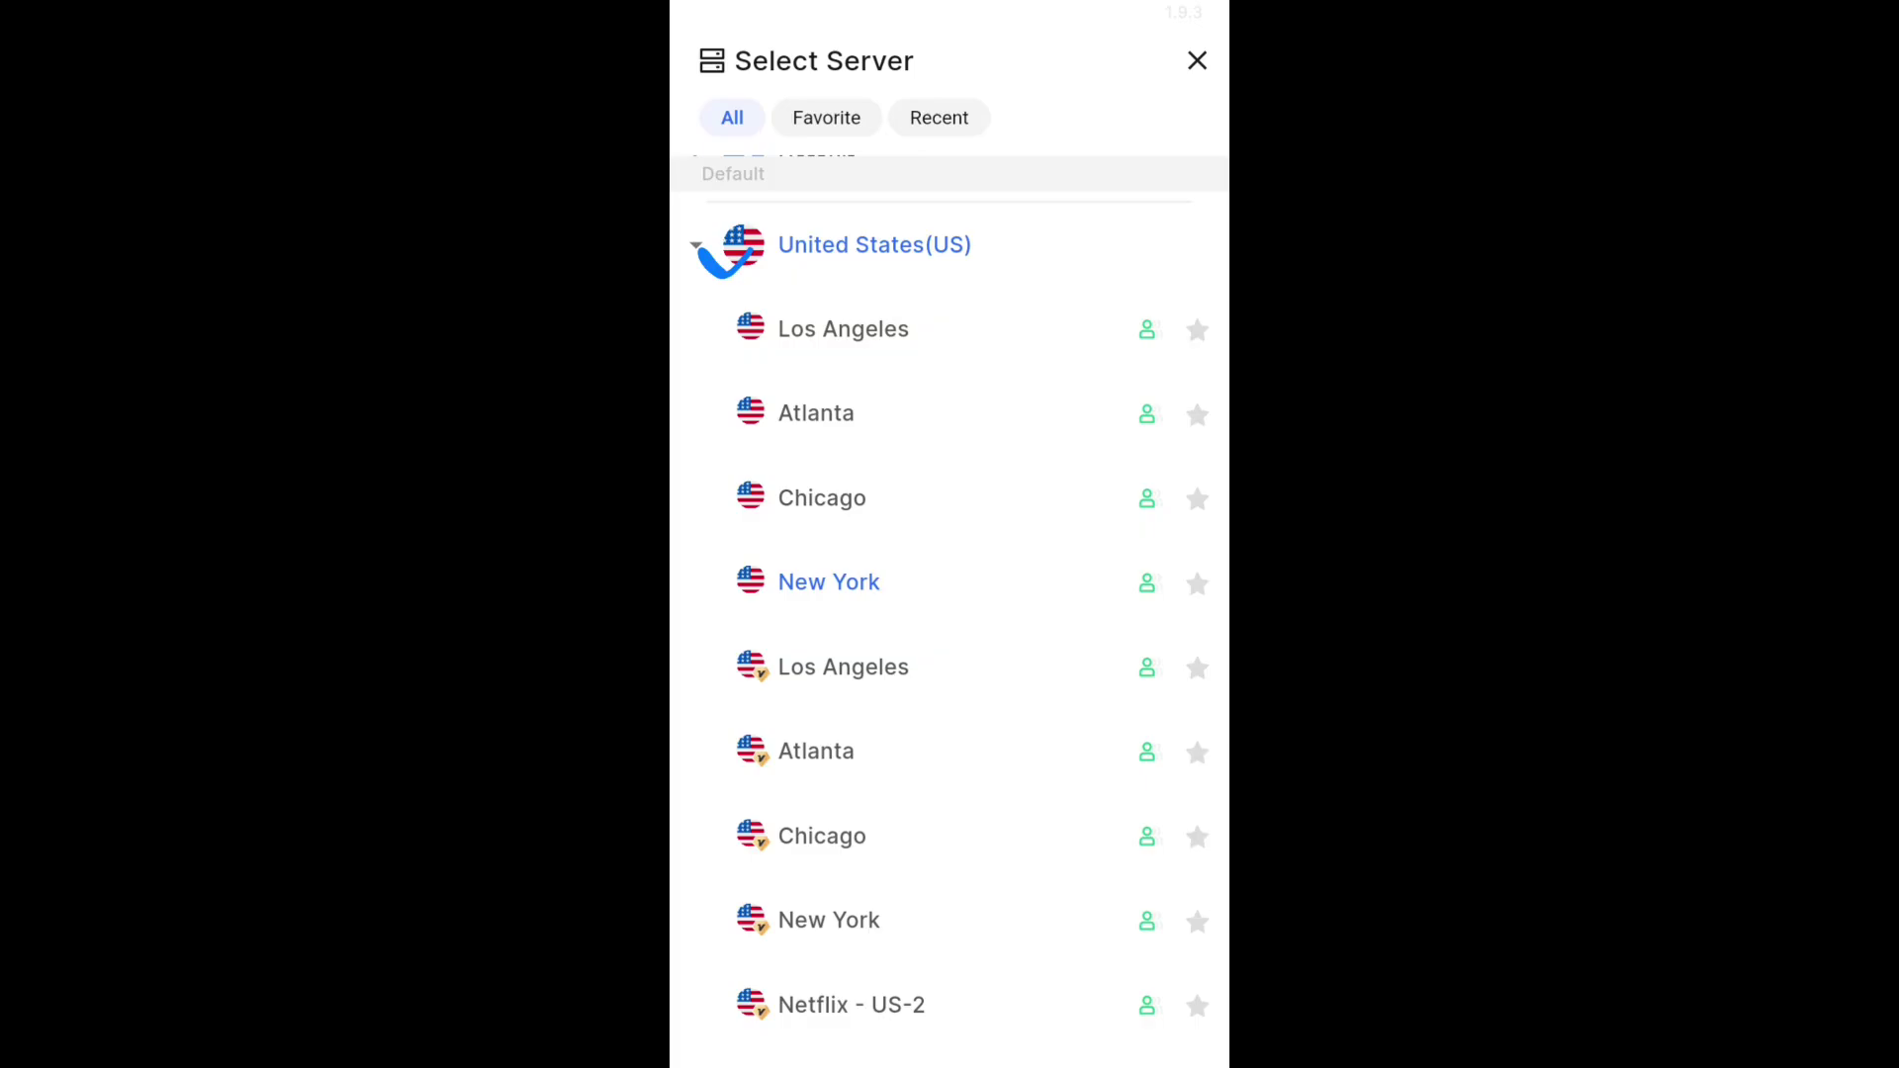
scroll(950, 613, "down", 3)
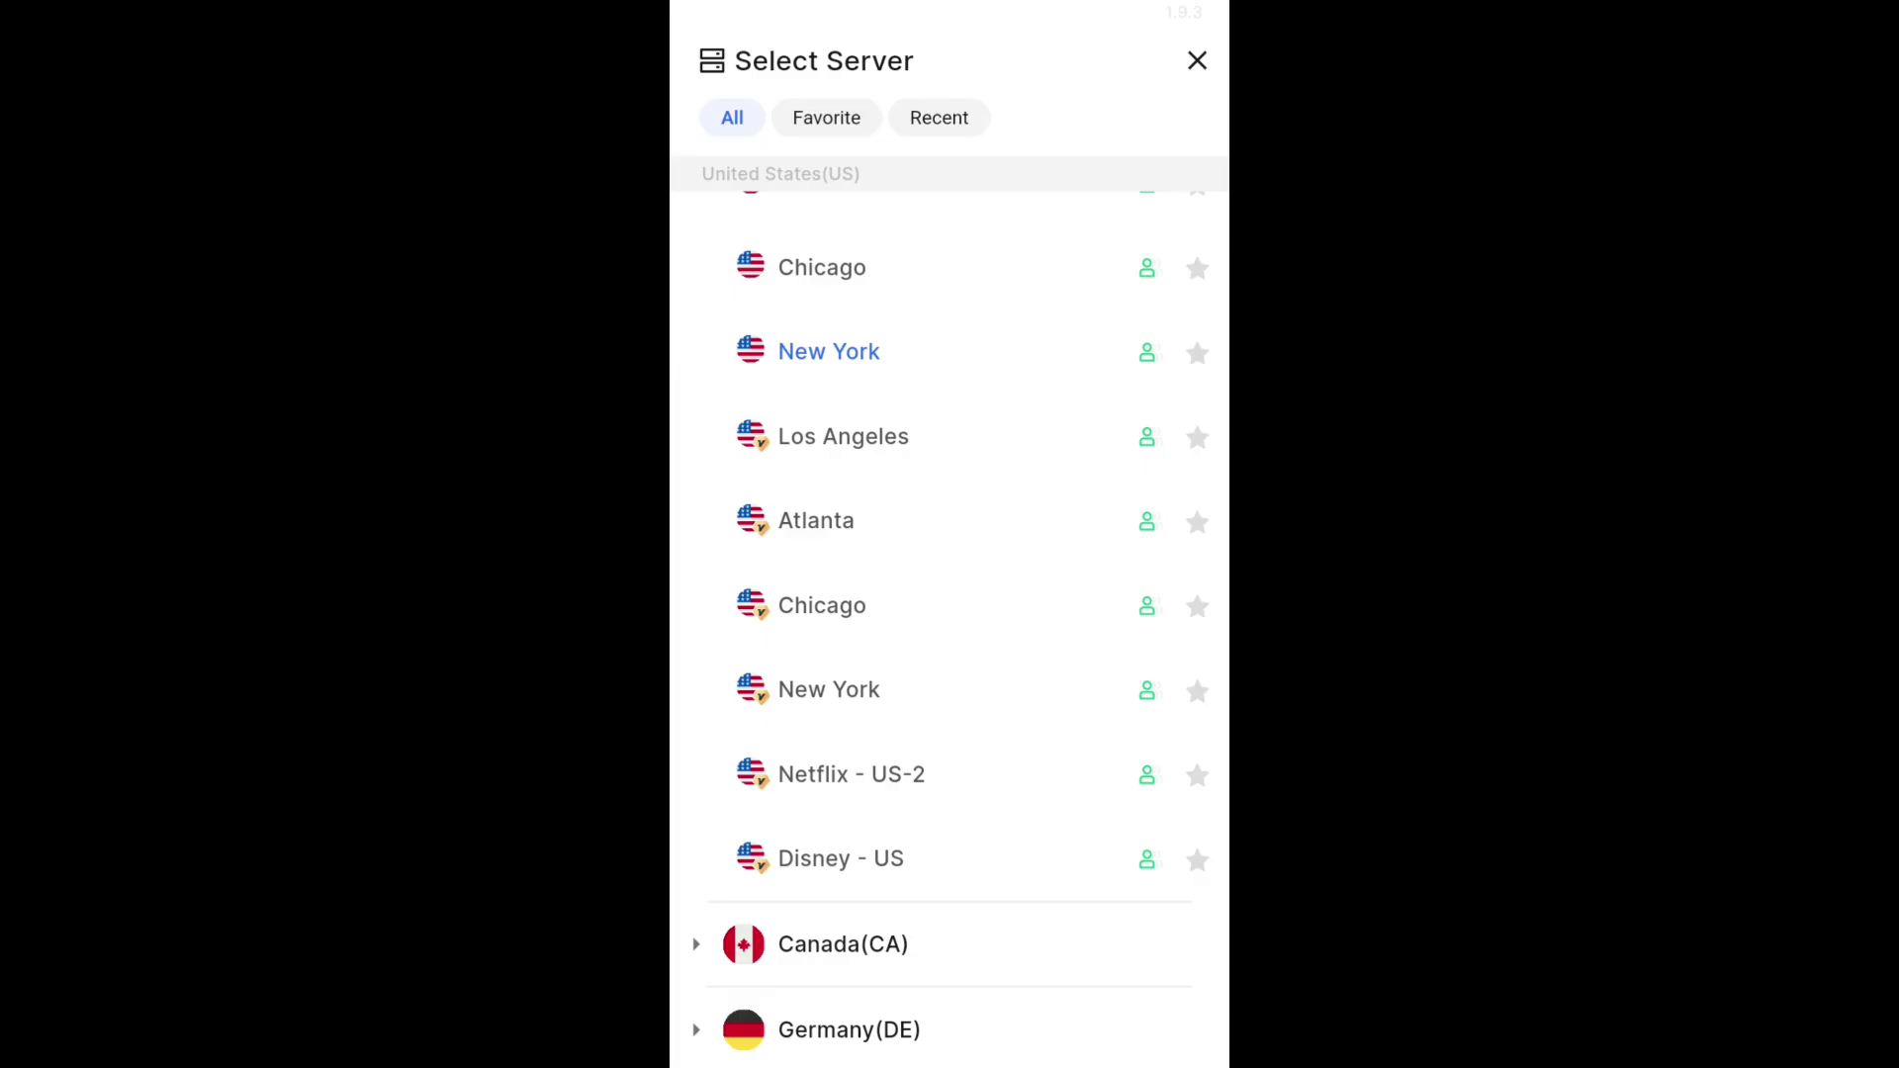
mouse_move(721, 419)
left_mouse_down()
mouse_move(797, 445)
mouse_move(770, 791)
mouse_move(705, 485)
mouse_move(731, 402)
left_mouse_up()
scroll(950, 608, "up", 1)
scroll(950, 608, "up", 2)
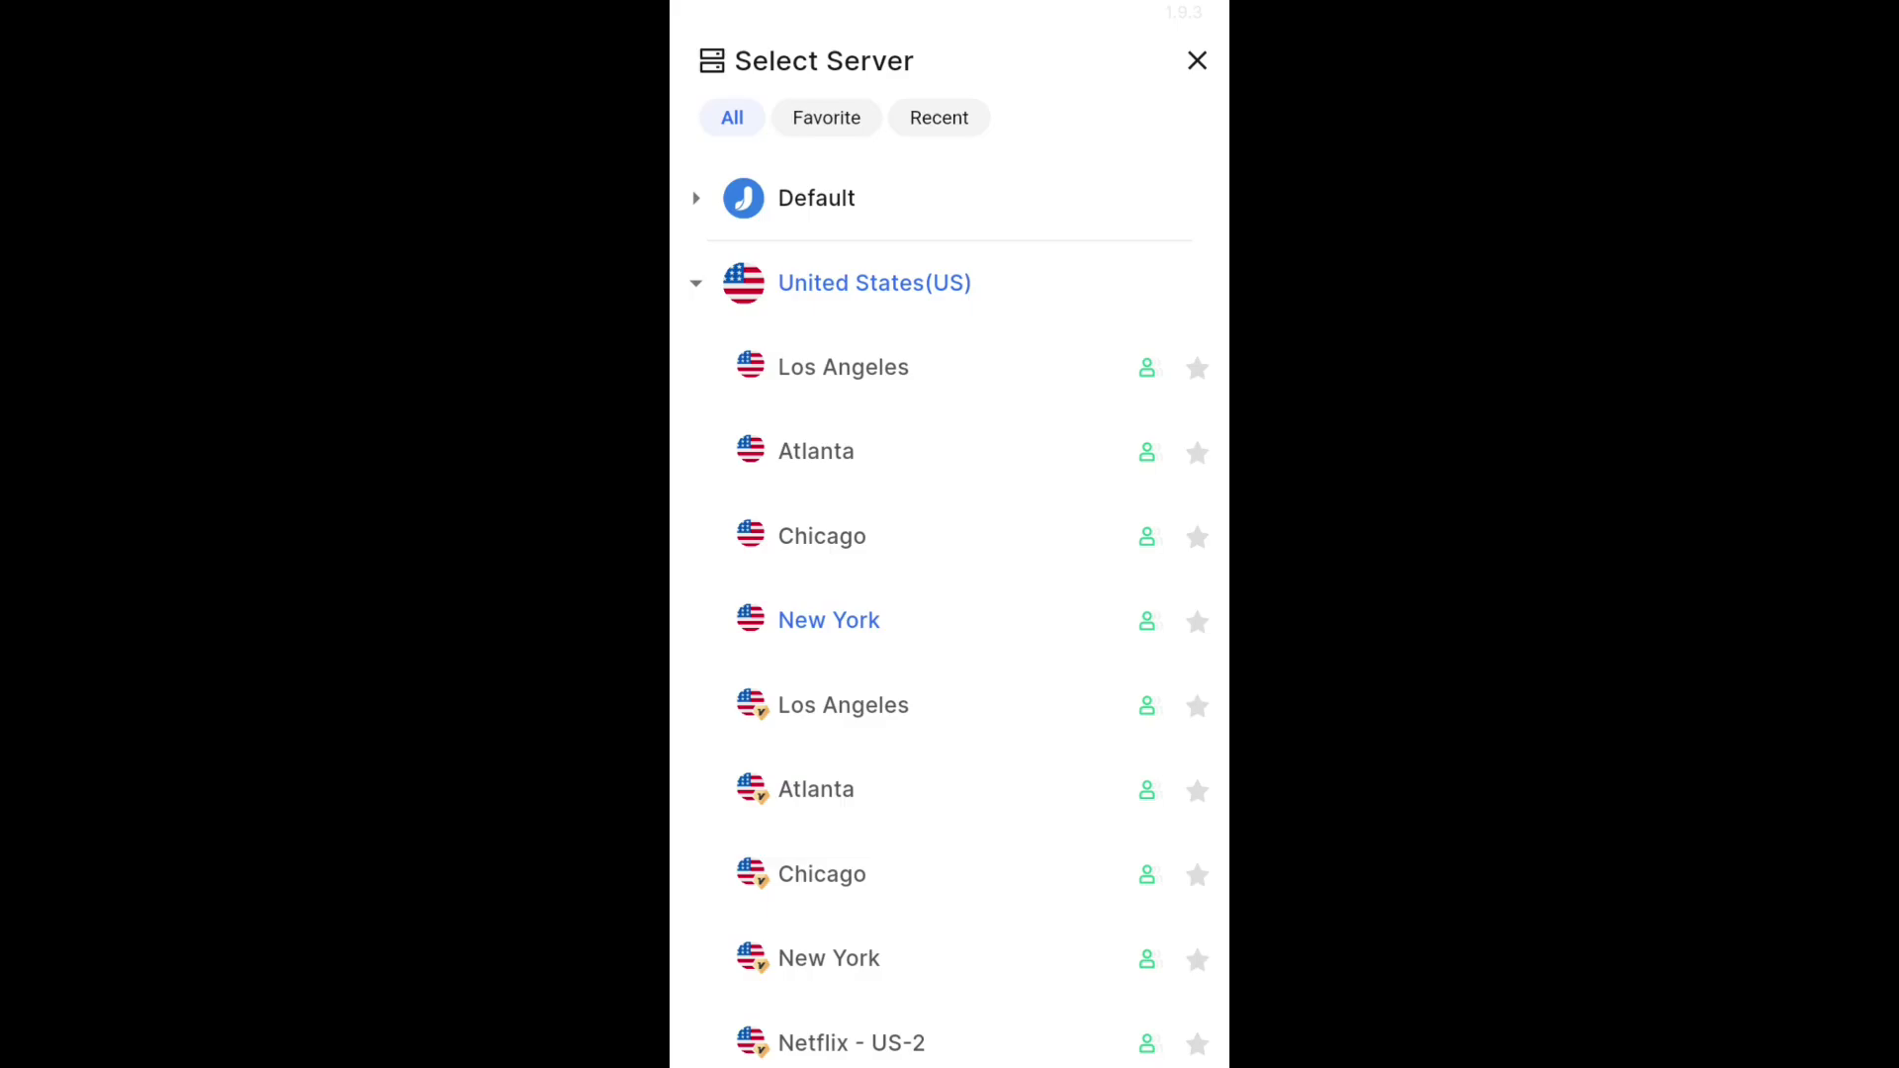
- Select Chicago under United States(US) to start the VPN connection
left_click(822, 535)
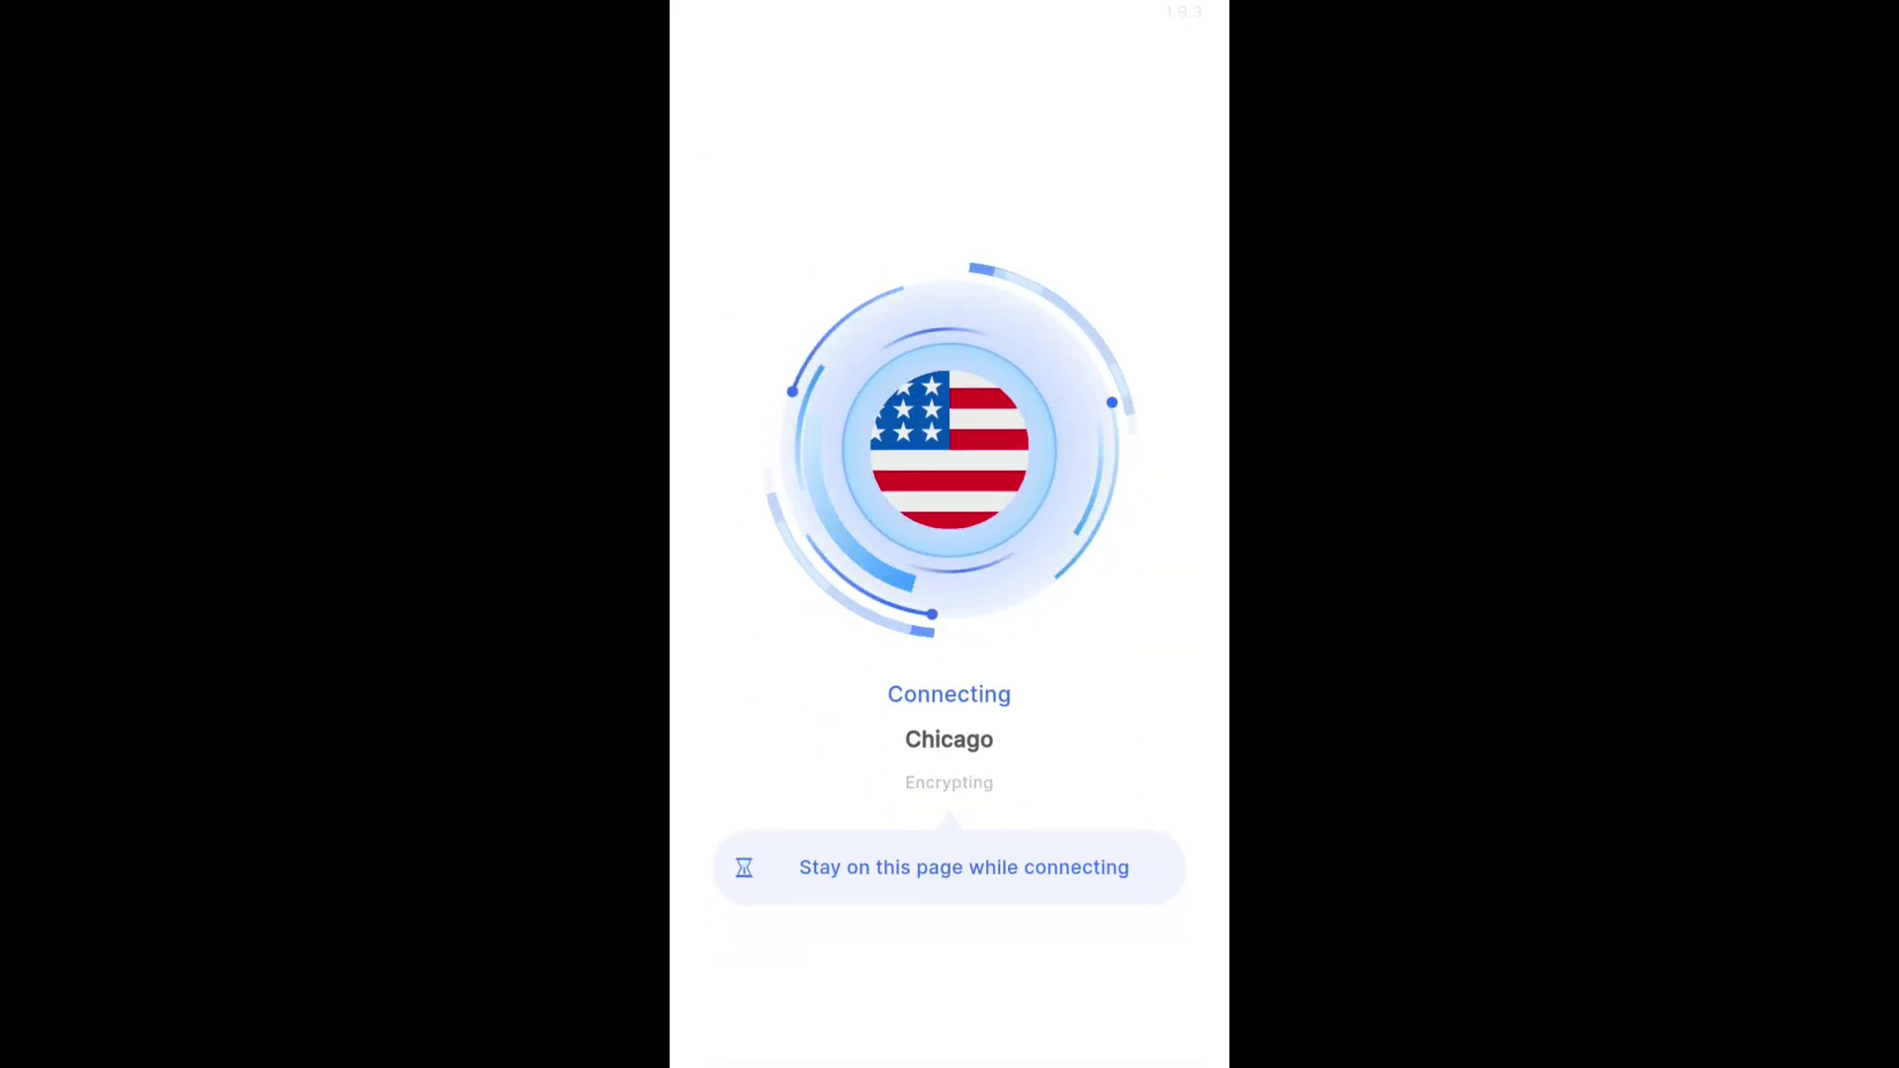